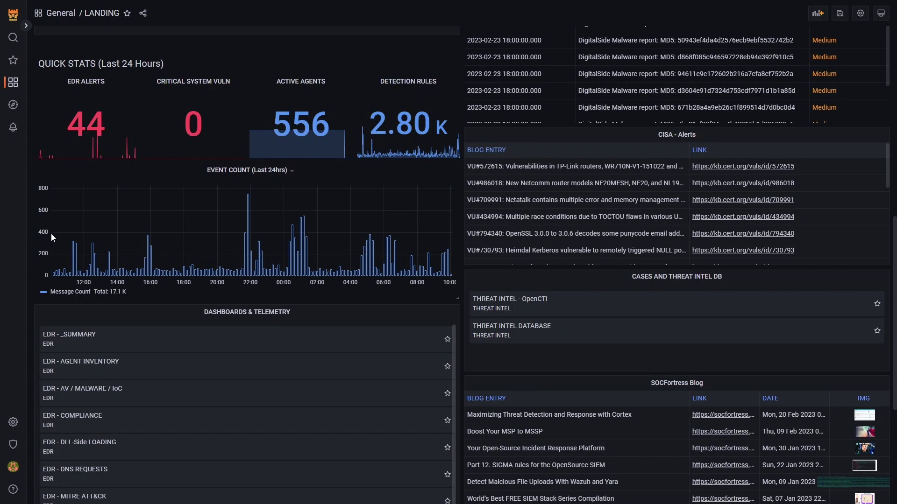
Scroll the LANDING dashboard down to the Dashboards & Telemetry links
scroll(52, 230, down, 1)
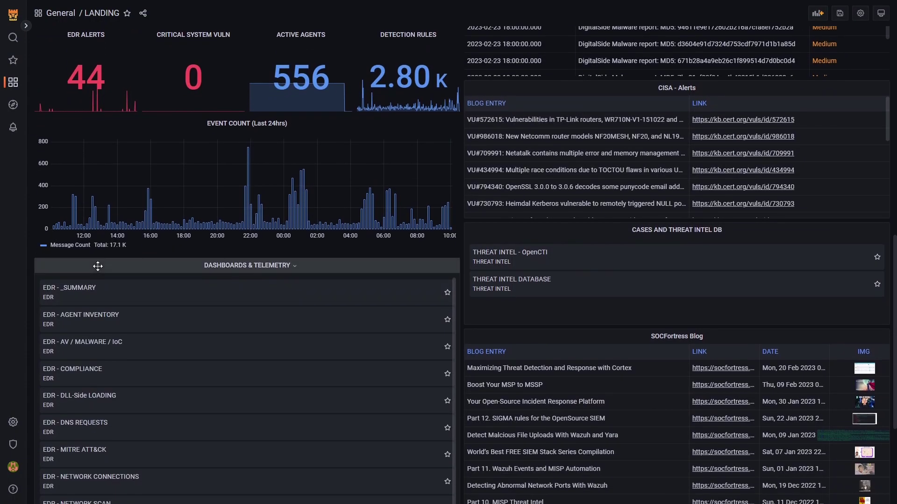
Open the EDR summary dashboard and expand the PING.EXE Sysmon Event 22 DNS request alert
click(115, 295)
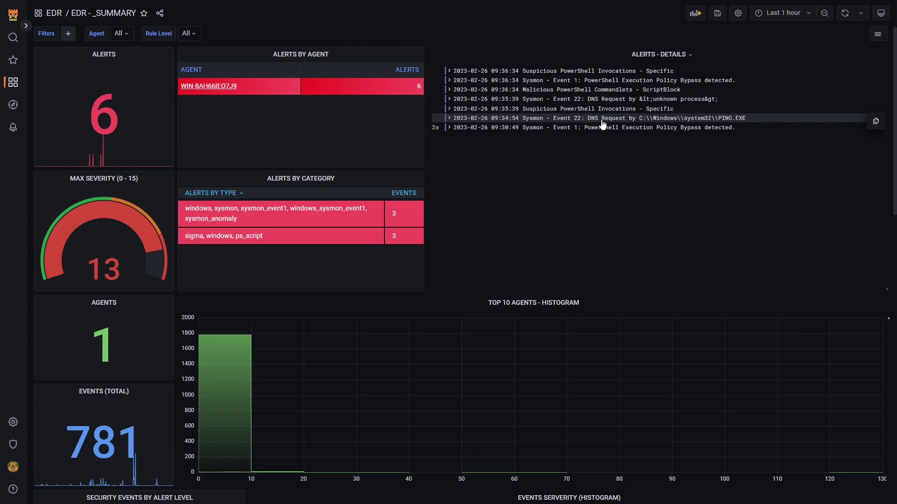
click(450, 120)
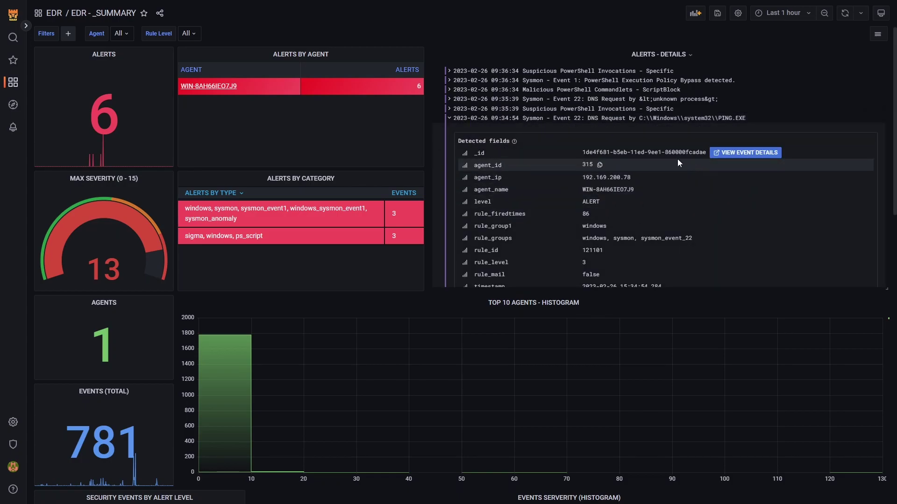
Open the DNS event in Explore and highlight evil.socfortress.co, its resolved IP and PING.EXE
click(756, 153)
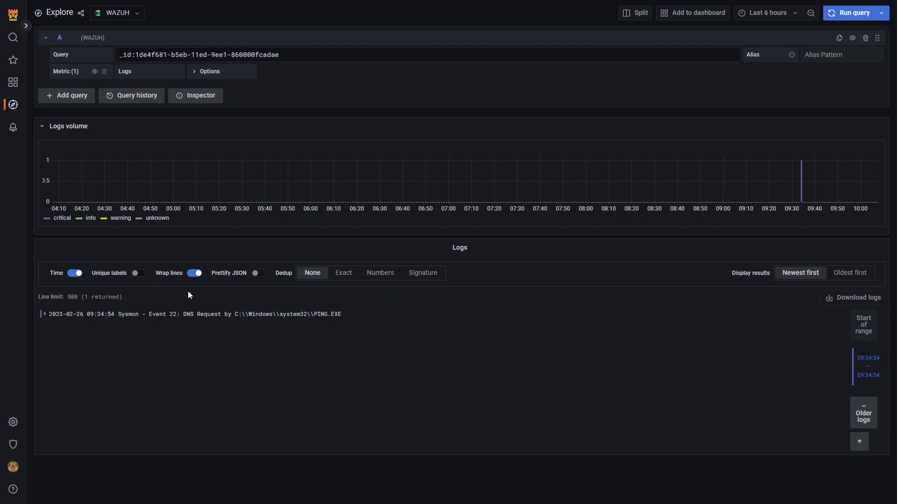
click(145, 315)
scroll(144, 314, down, 1)
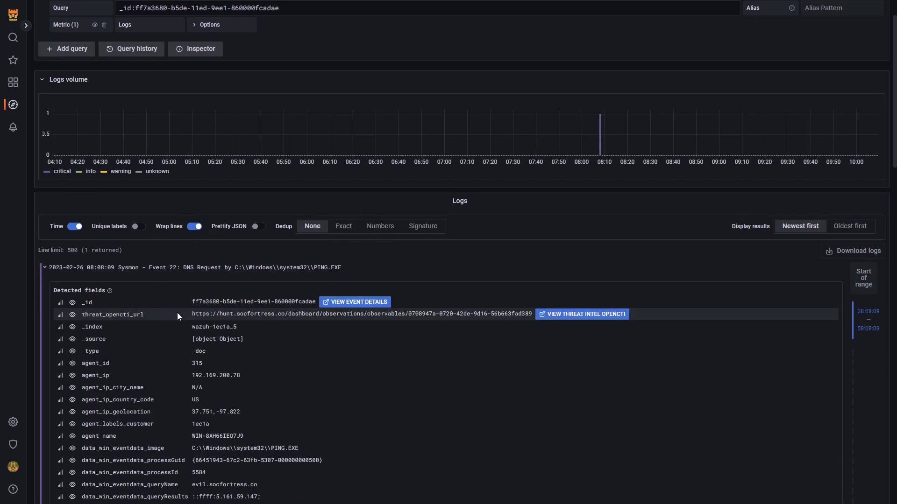
scroll(211, 309, down, 2)
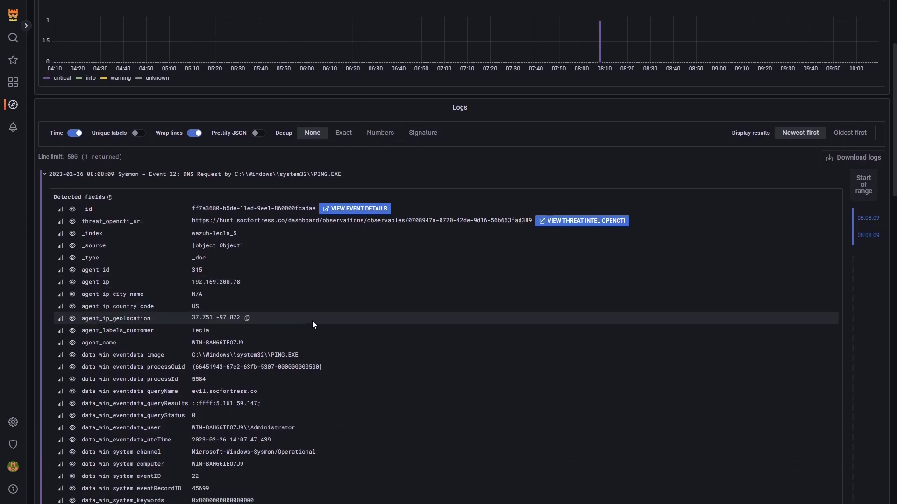
scroll(312, 321, down, 1)
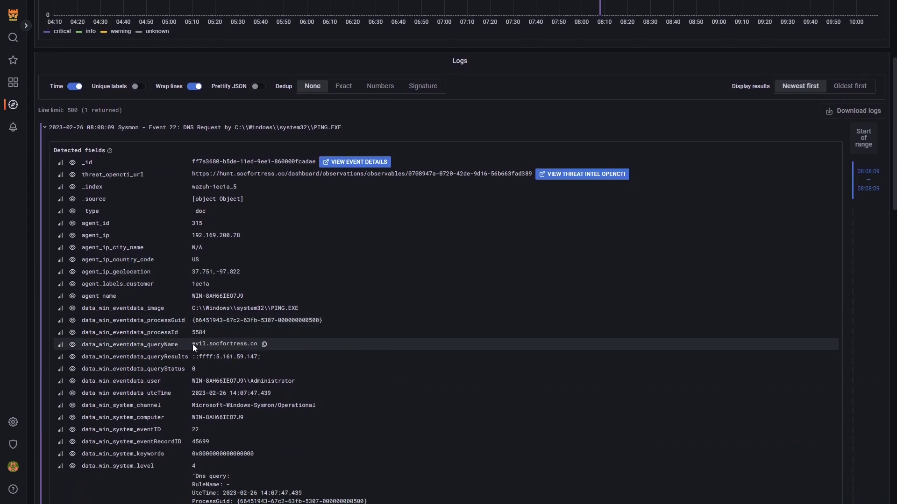
drag(192, 344, 258, 348)
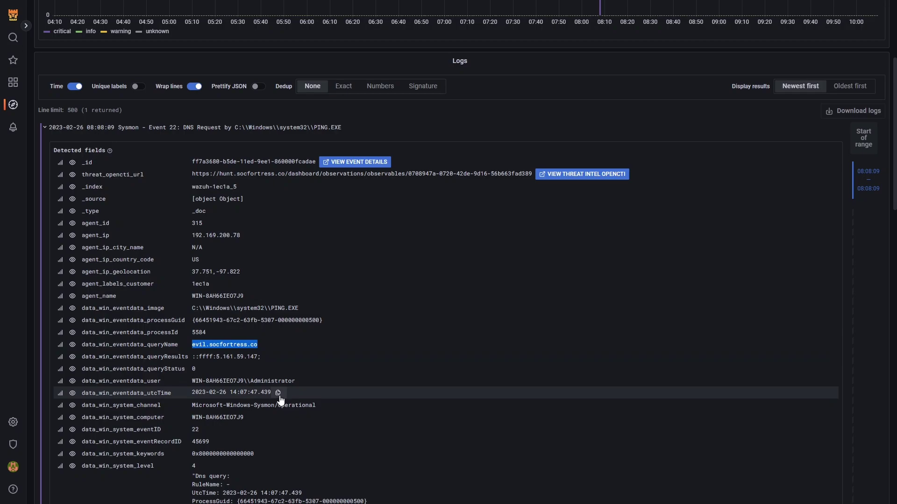
drag(216, 357, 257, 355)
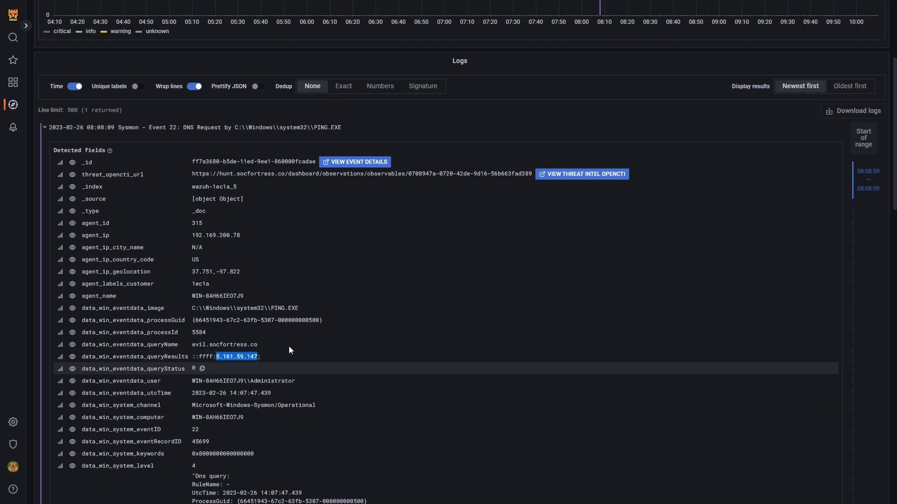
drag(271, 308, 296, 308)
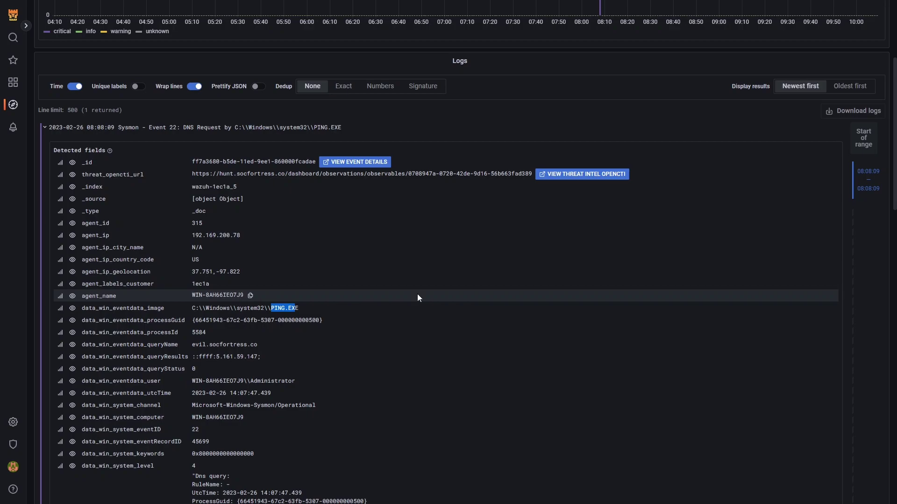
click(297, 176)
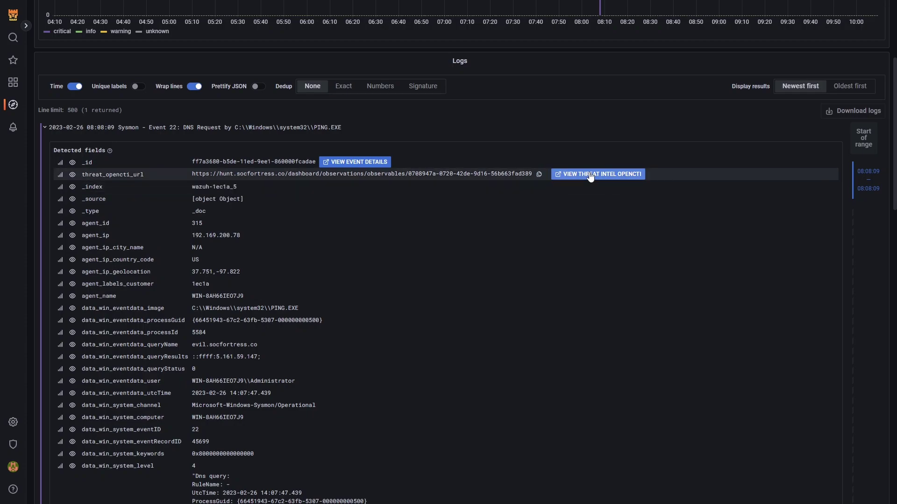
Open evil.socfortress.co in OpenCTI, sign in with OAuth and highlight the observable name
click(563, 174)
click(463, 286)
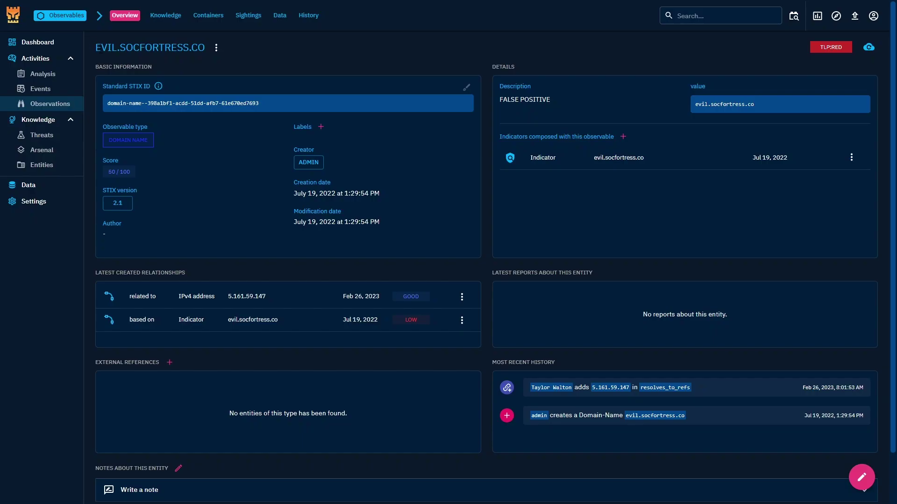
drag(94, 47, 206, 51)
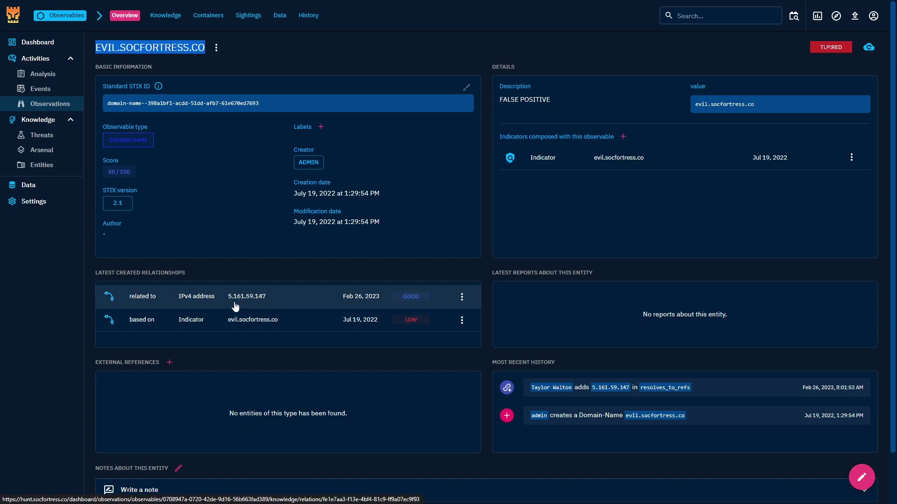
Check the 5.161.59.147 relationship, then filter the Firewall Logs dashboard to that destination IP
click(256, 302)
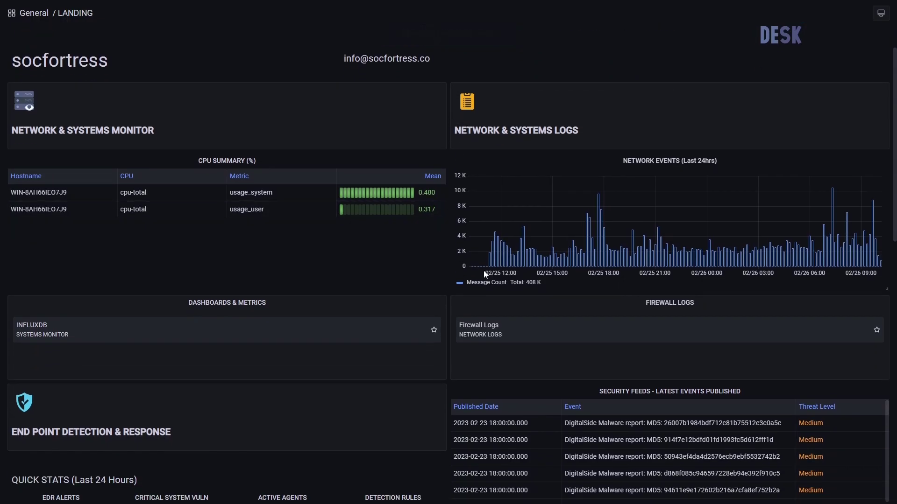
click(541, 336)
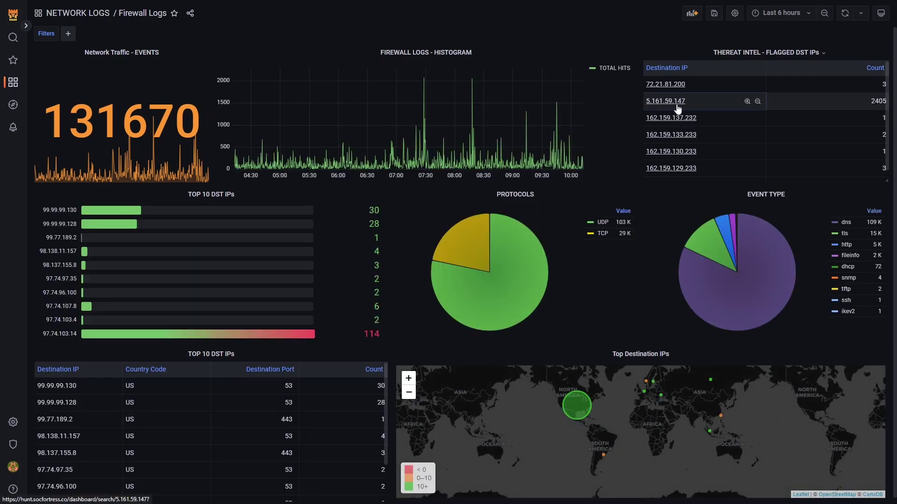
click(746, 102)
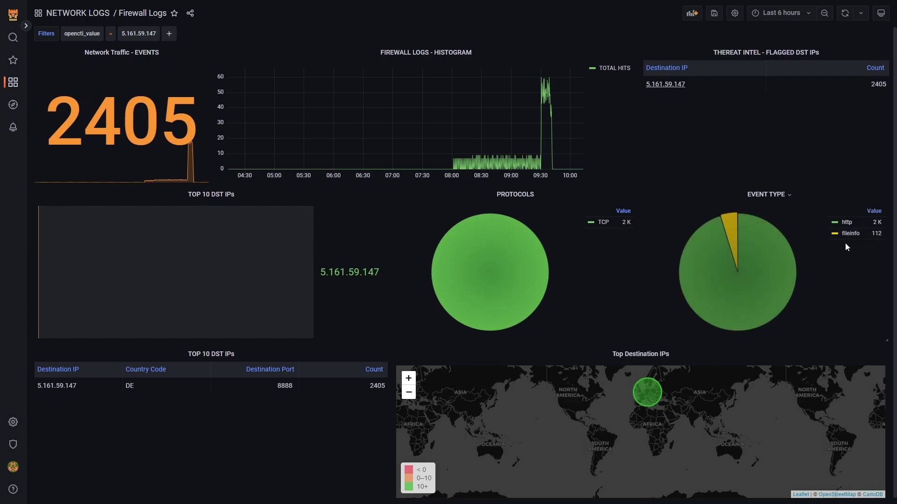
scroll(827, 252, down, 1)
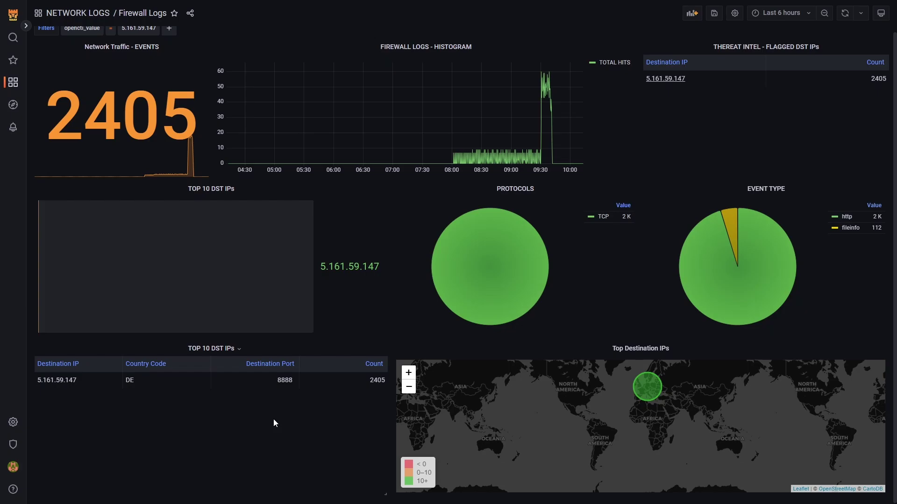
Open EDR - DNS REQUESTS and filter it to the domain evil.socfortress.co
mouse_move(249, 375)
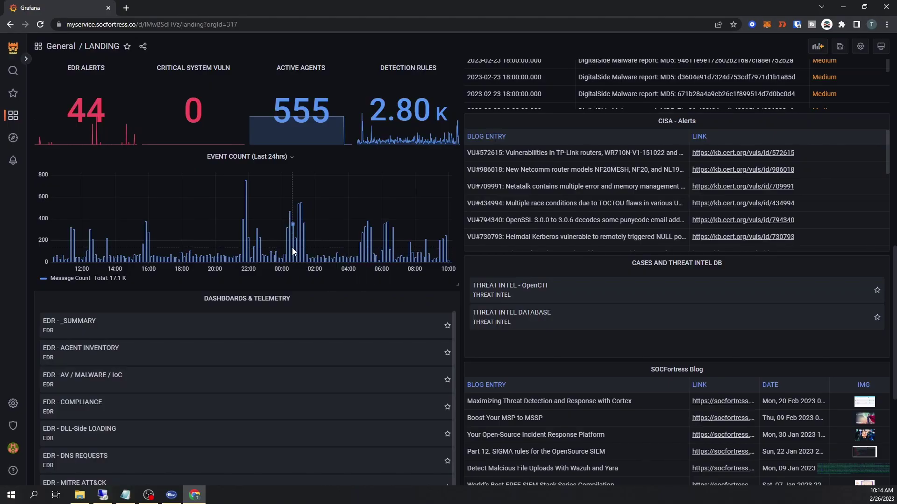
scroll(297, 211, down, 3)
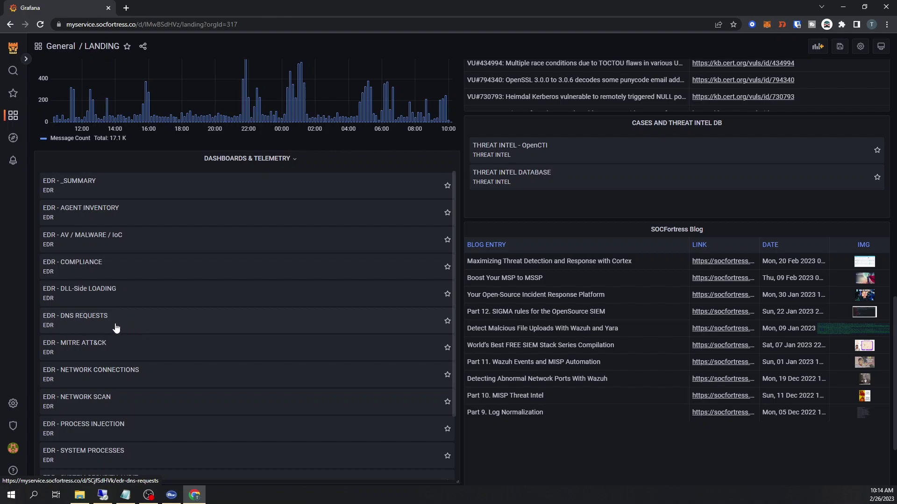
click(115, 326)
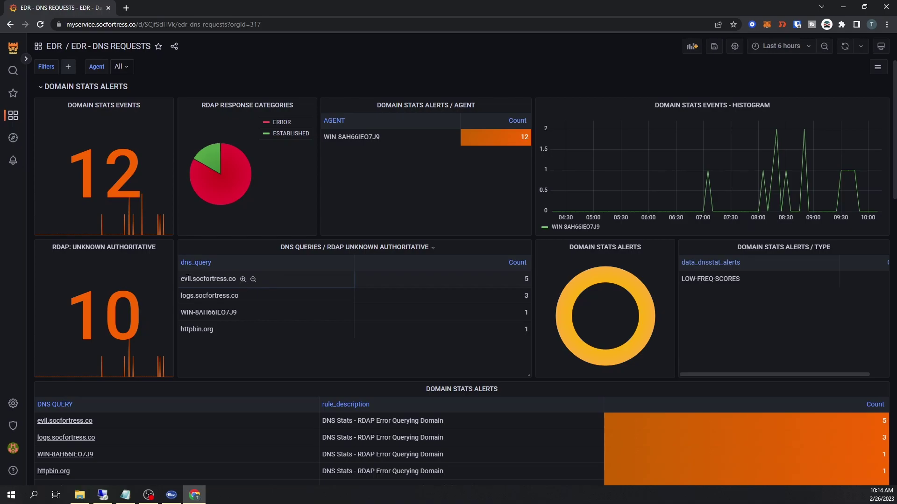
drag(184, 279, 237, 279)
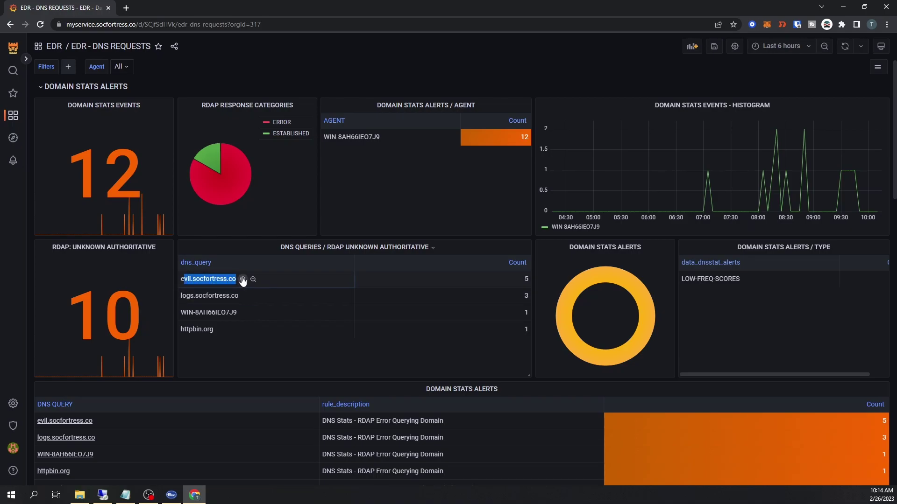
click(242, 280)
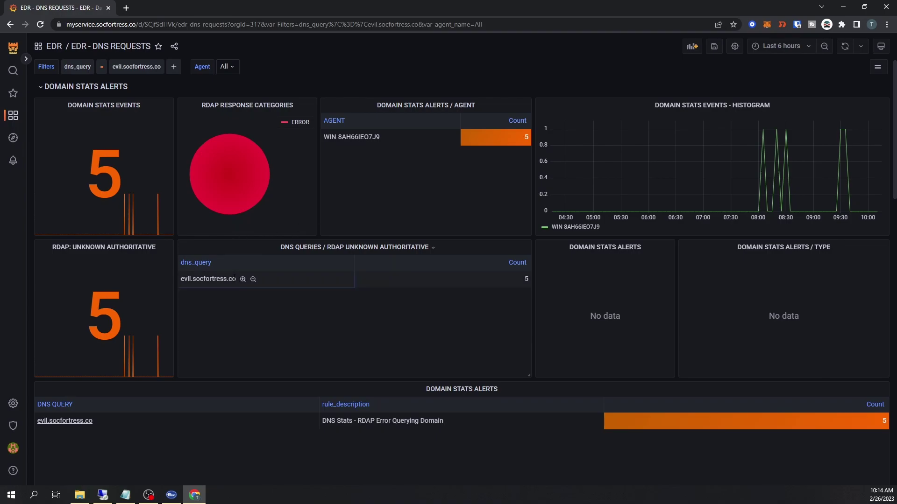
Highlight the querying processes PING.EXE and sandcat.go-windows.exe, then switch the browser to full screen
scroll(293, 284, down, 9)
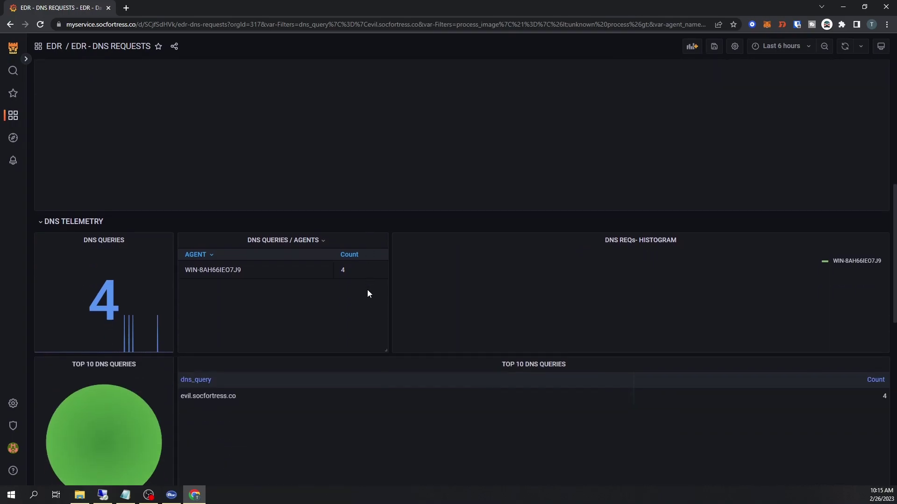
scroll(366, 293, down, 3)
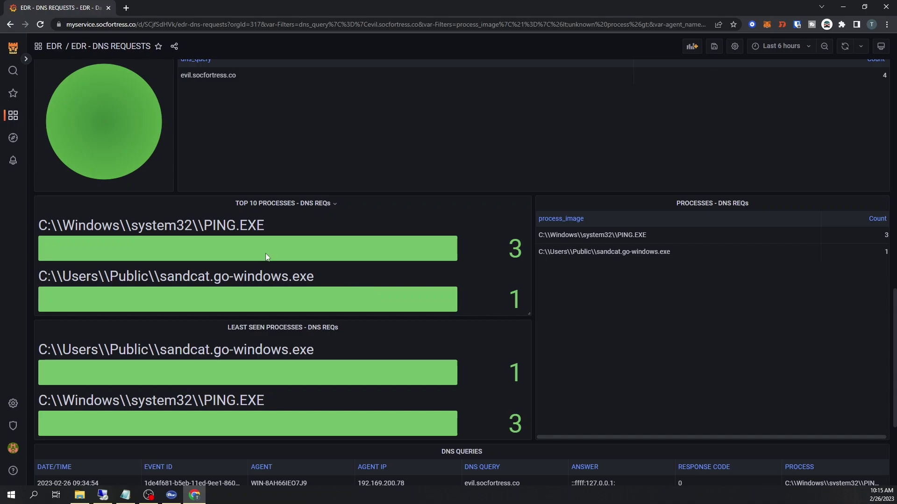
drag(204, 226, 240, 226)
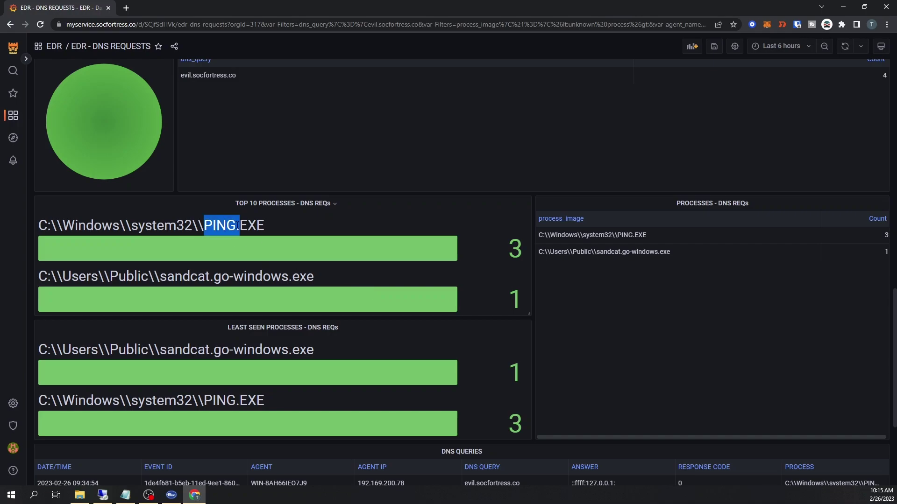
drag(160, 276, 287, 271)
scroll(363, 275, down, 1)
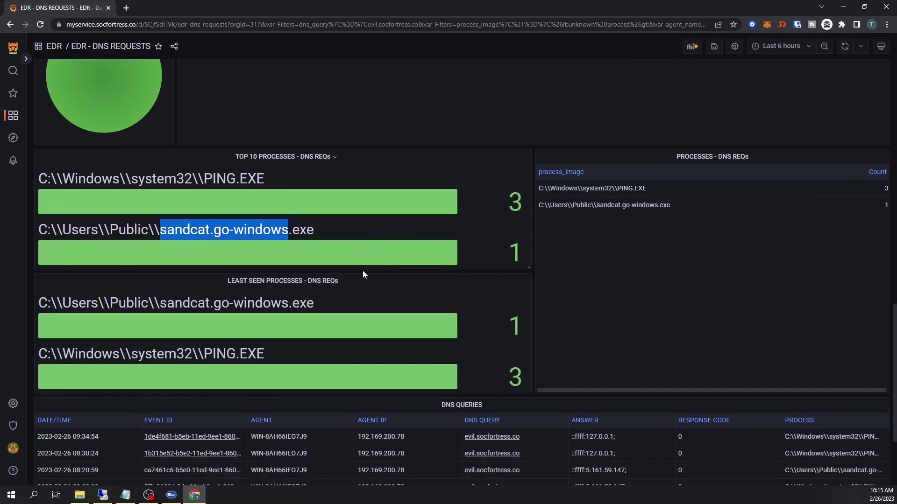
scroll(363, 275, up, 1)
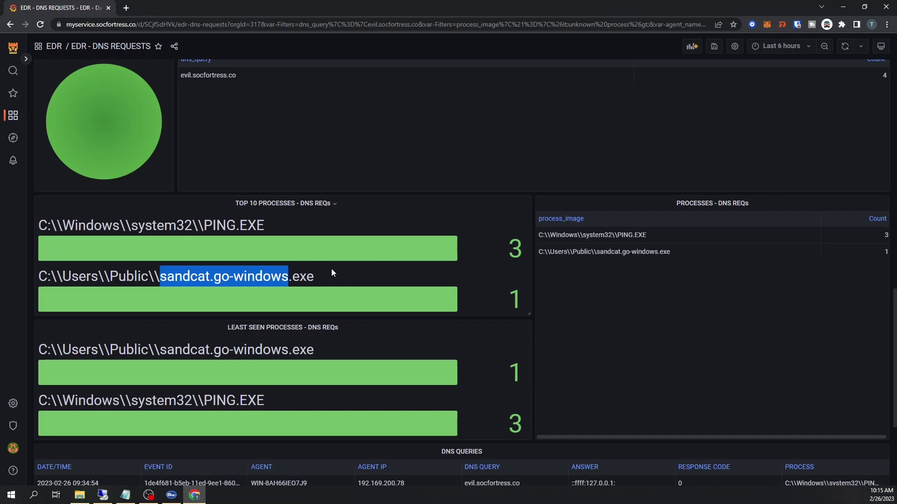
key(F11)
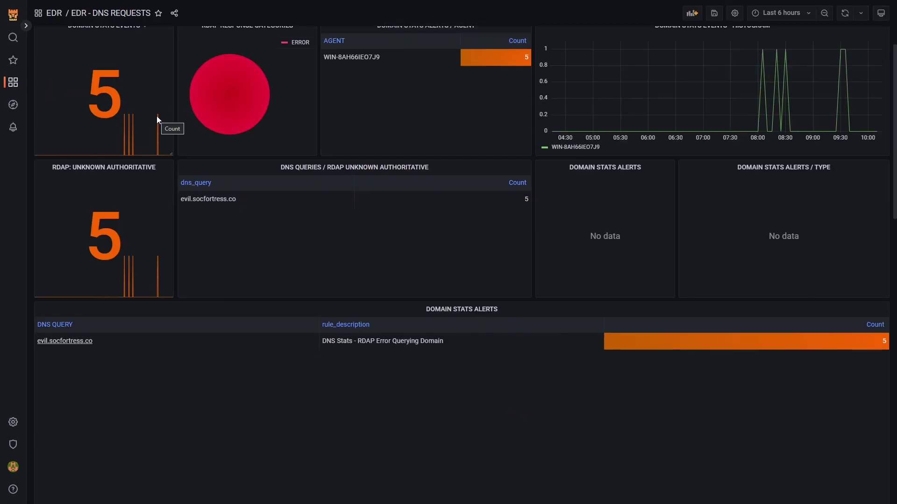
Show the Wazuh data as logs filtered by the Lucene query syslog_level:ALERT
click(18, 107)
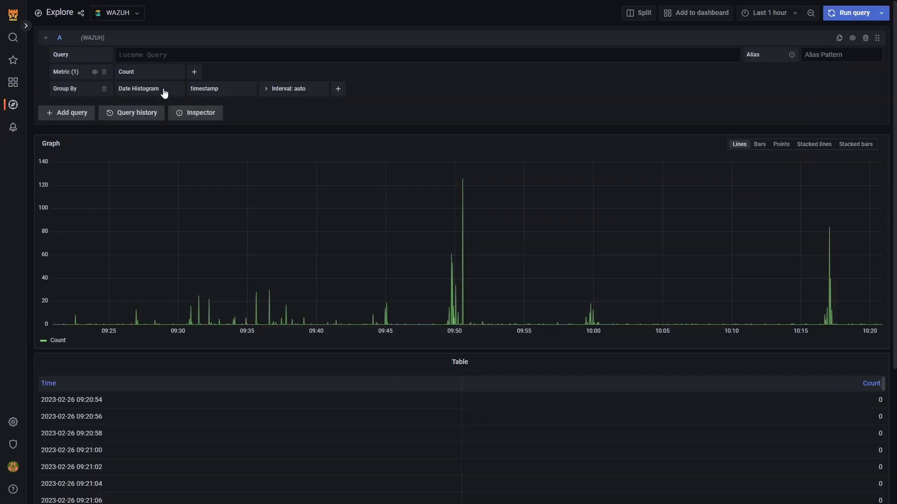
click(158, 78)
scroll(152, 205, down, 3)
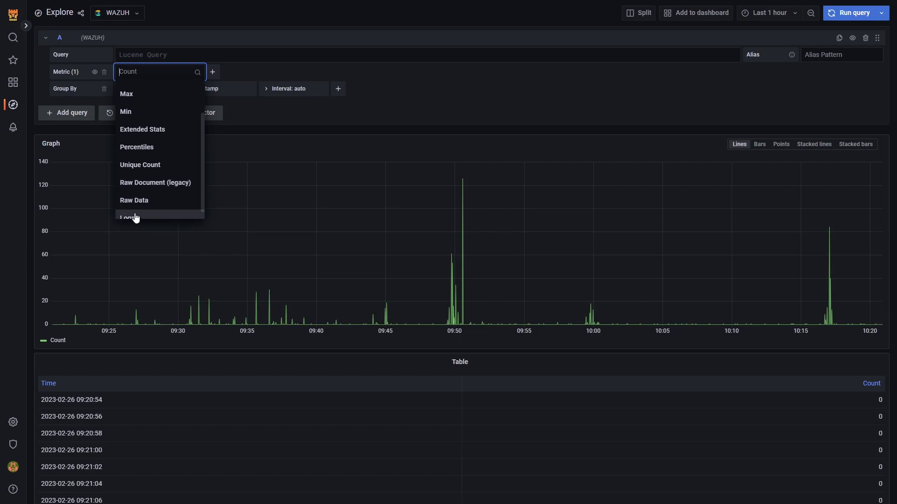
click(137, 211)
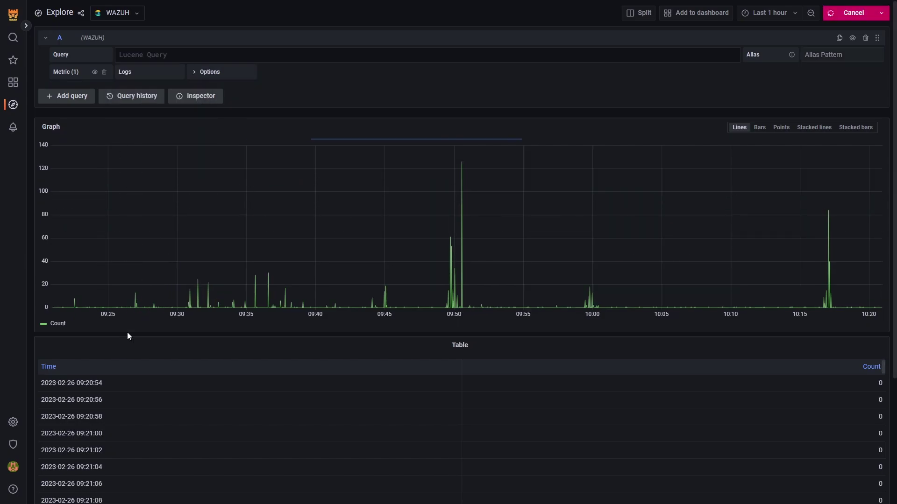
click(149, 54)
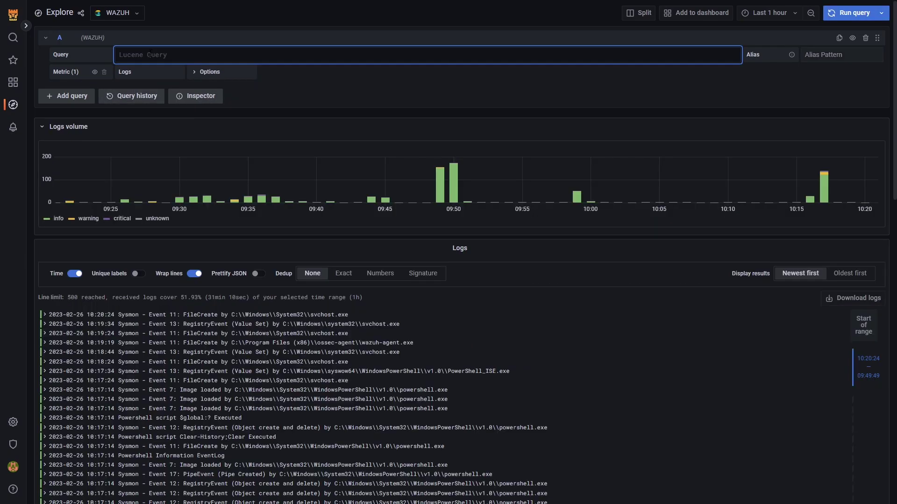
text(syslog)
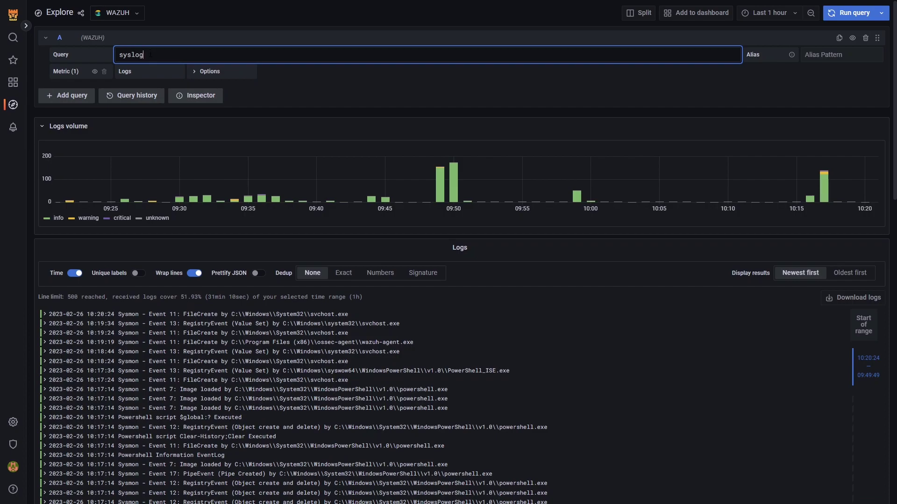
text(_level:ALE)
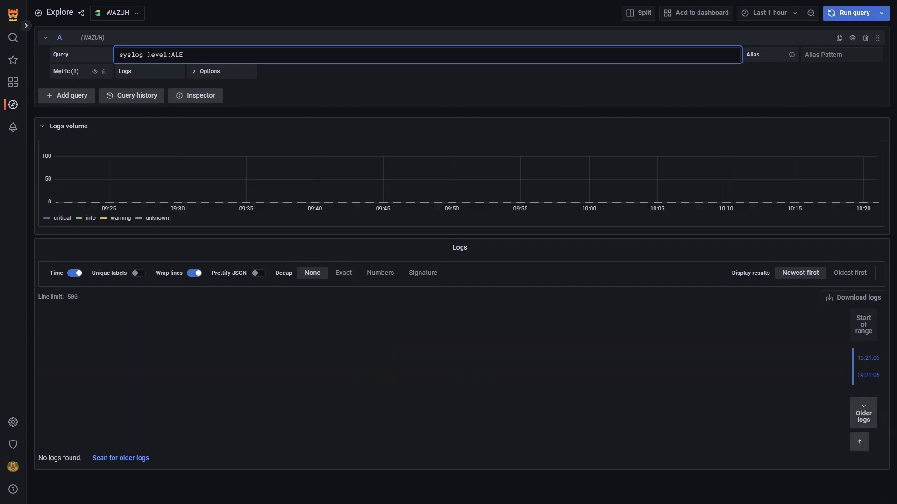
text(RT)
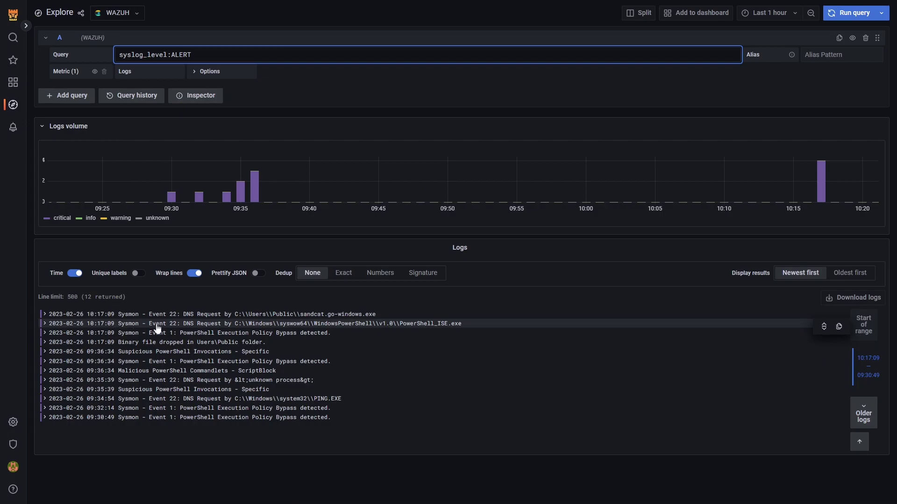
Expand the 09:30:49 execution policy bypass event, highlighting evil.socfortress.co and the Users\Public parent image
click(45, 417)
scroll(161, 300, down, 4)
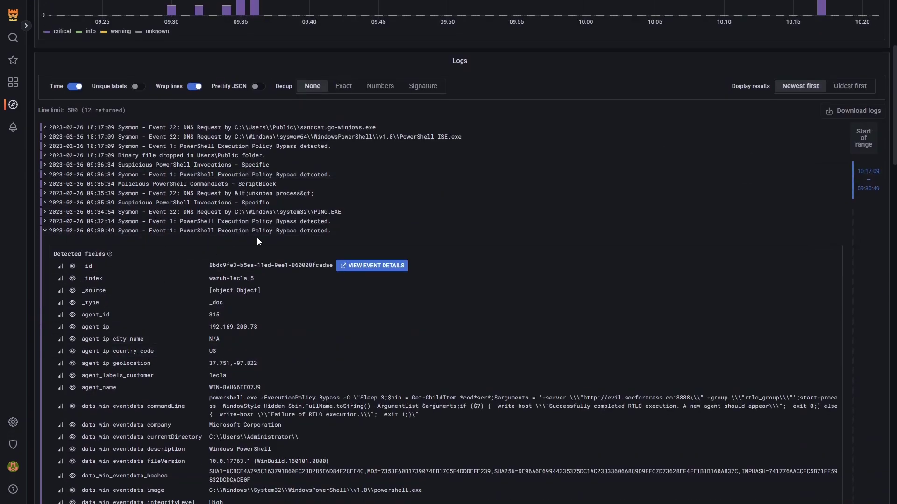
scroll(257, 238, down, 2)
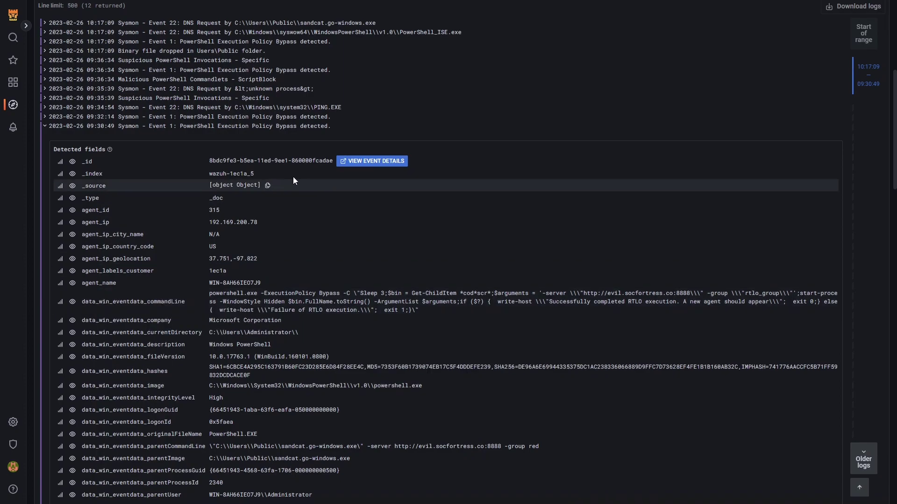
scroll(319, 312, down, 2)
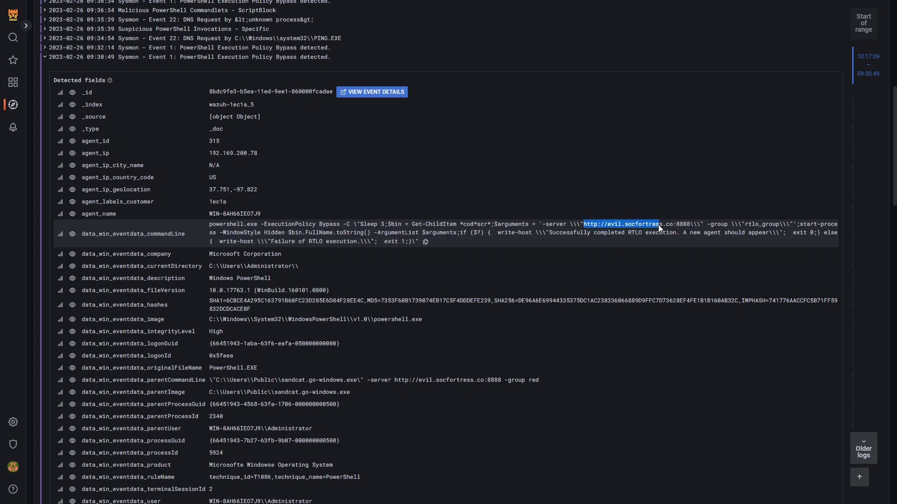
drag(658, 225, 685, 225)
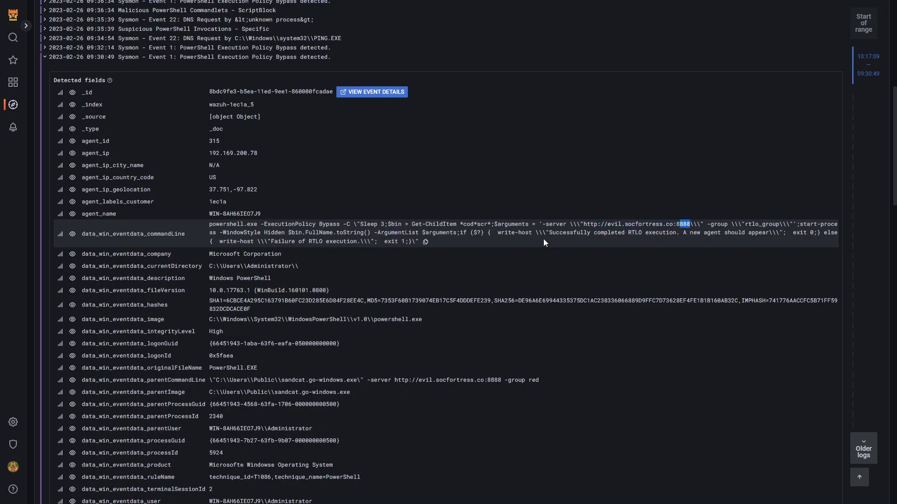
drag(548, 232, 695, 236)
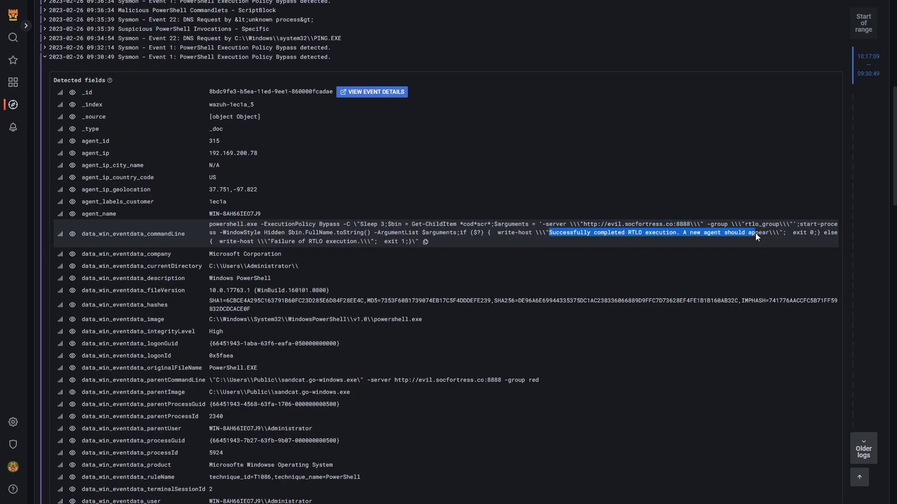
click(733, 245)
scroll(265, 248, down, 2)
drag(208, 288, 283, 287)
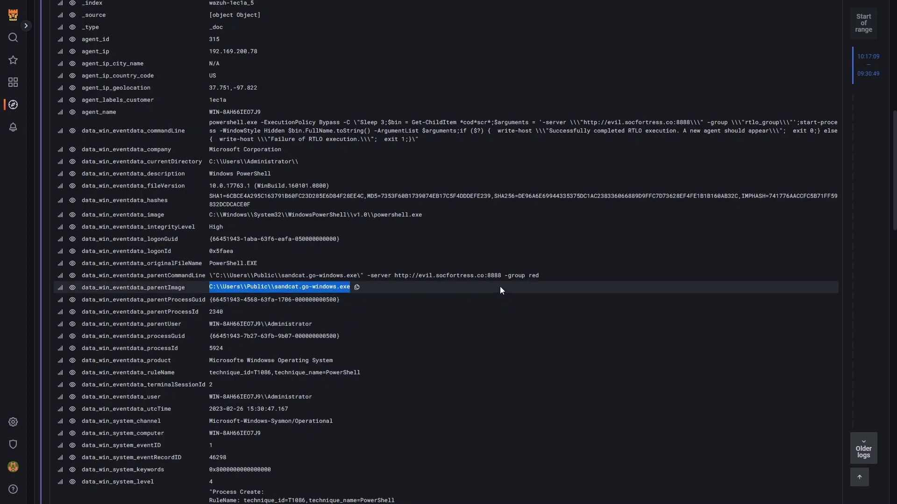
scroll(499, 287, up, 5)
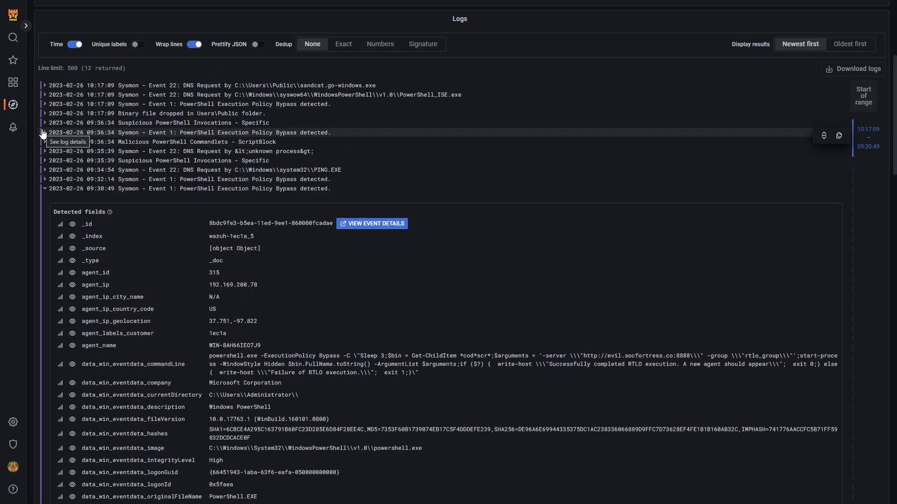
Review the 'Binary file dropped in Users\Public folder' event, then scroll through the remaining alerts
click(43, 113)
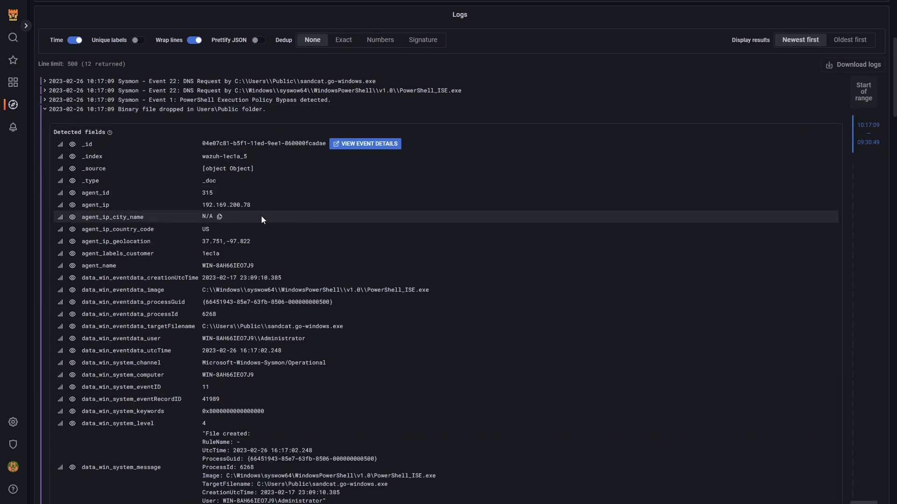
scroll(337, 261, down, 1)
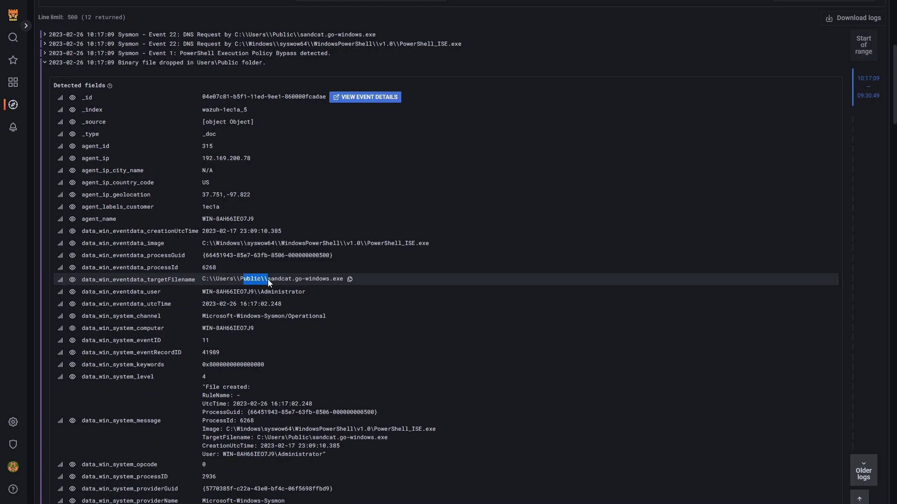
scroll(154, 224, up, 2)
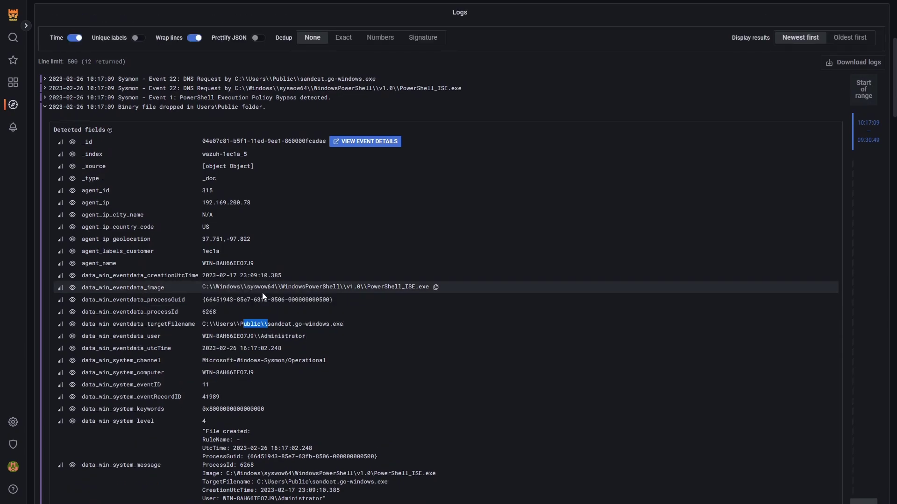
click(45, 159)
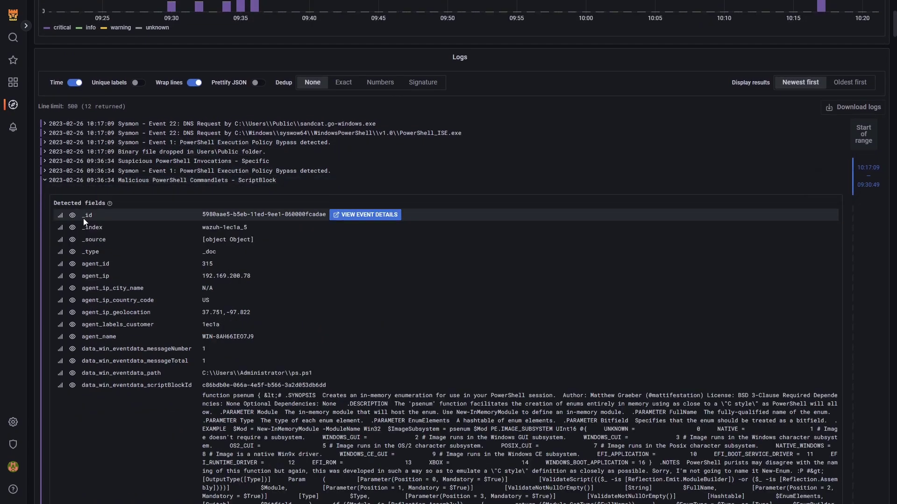
scroll(83, 217, down, 2)
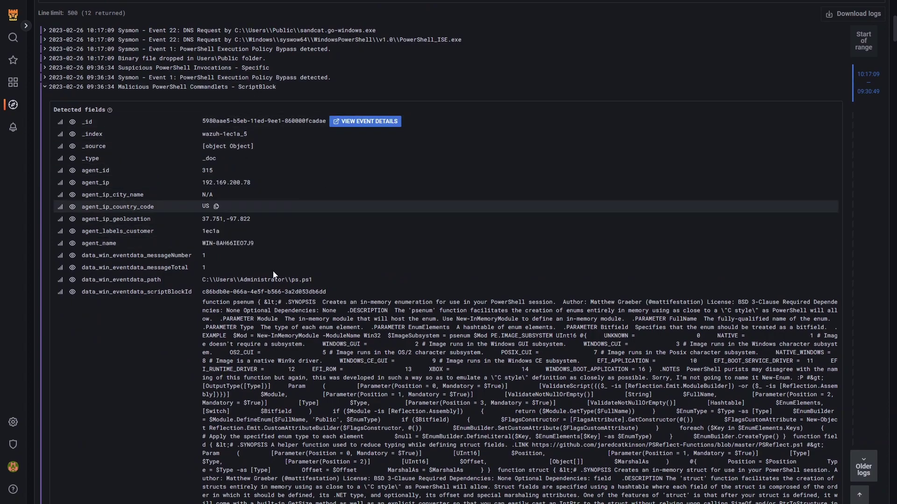
scroll(295, 302, down, 1)
scroll(293, 300, down, 14)
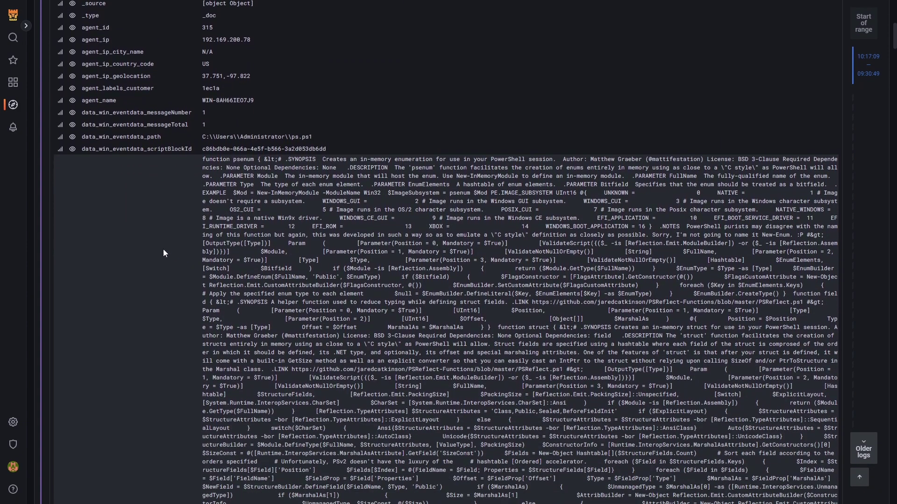
scroll(265, 195, up, 5)
scroll(264, 173, down, 10)
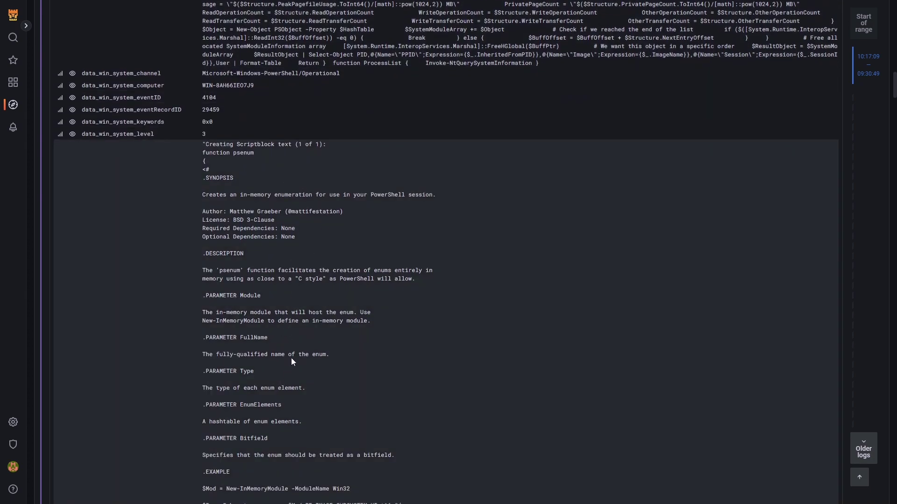
scroll(330, 321, down, 15)
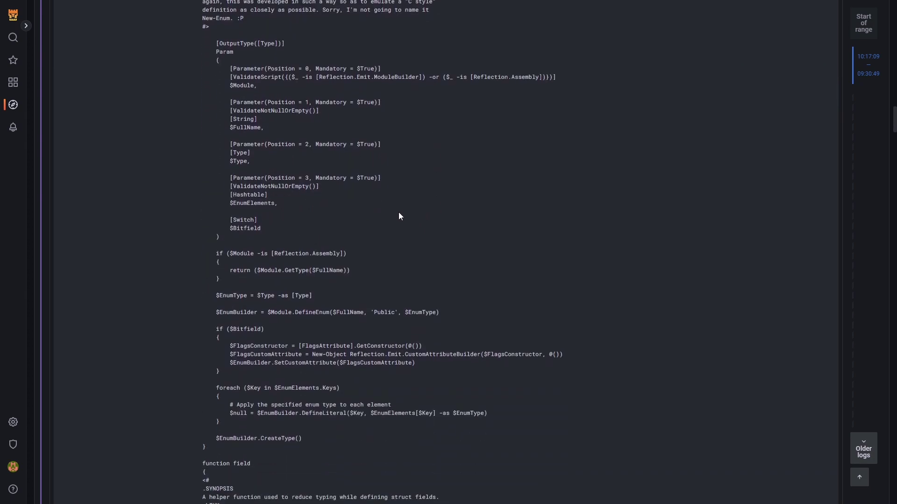
scroll(437, 237, down, 6)
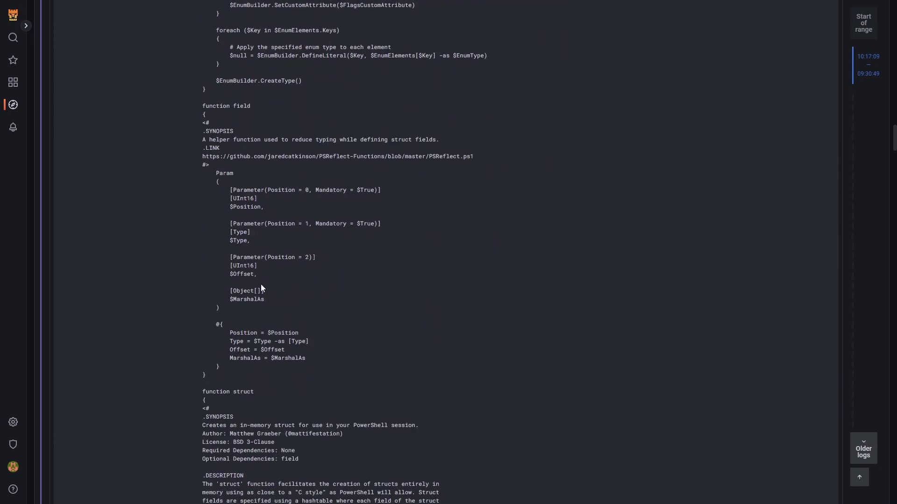
scroll(317, 344, down, 1)
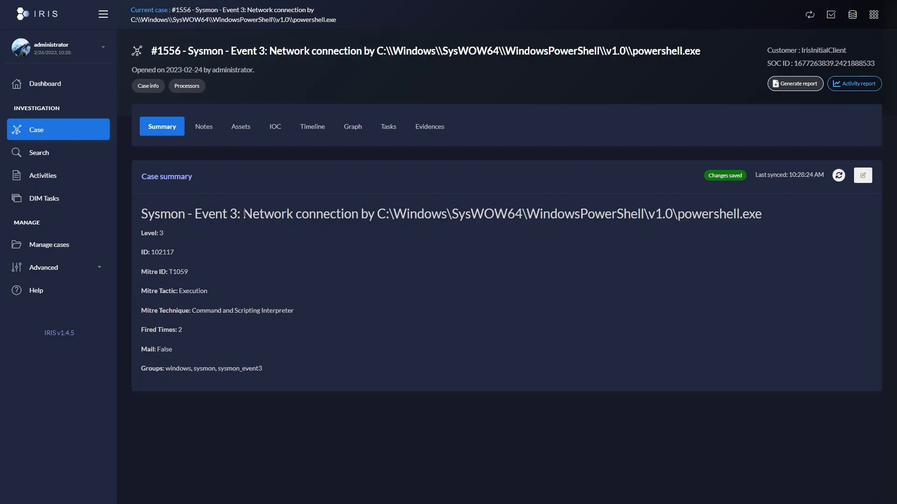
Highlight the case's network connection title and its MITRE ID, tactic and technique
drag(242, 214, 767, 212)
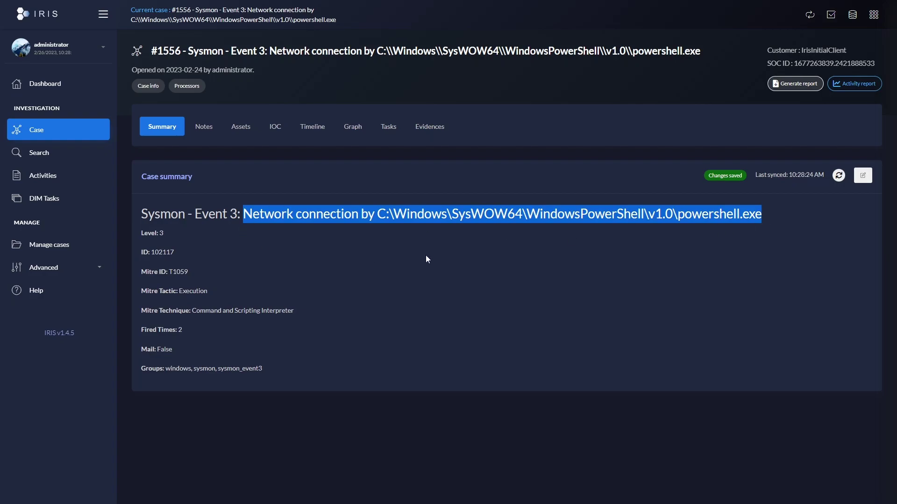
click(416, 277)
drag(296, 309, 151, 267)
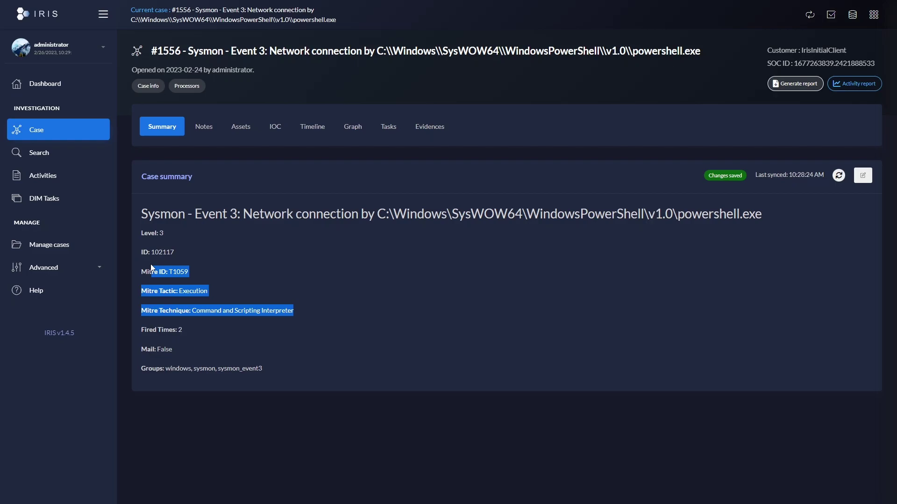
Review asset WIN-8AH66IEO7J9's name, IP 192.169.200.78 and description, closing without saving
click(238, 125)
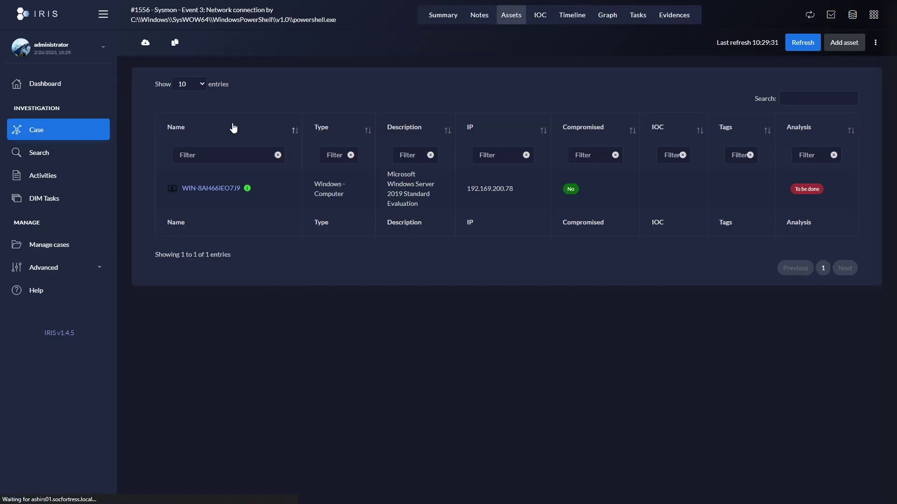
click(213, 189)
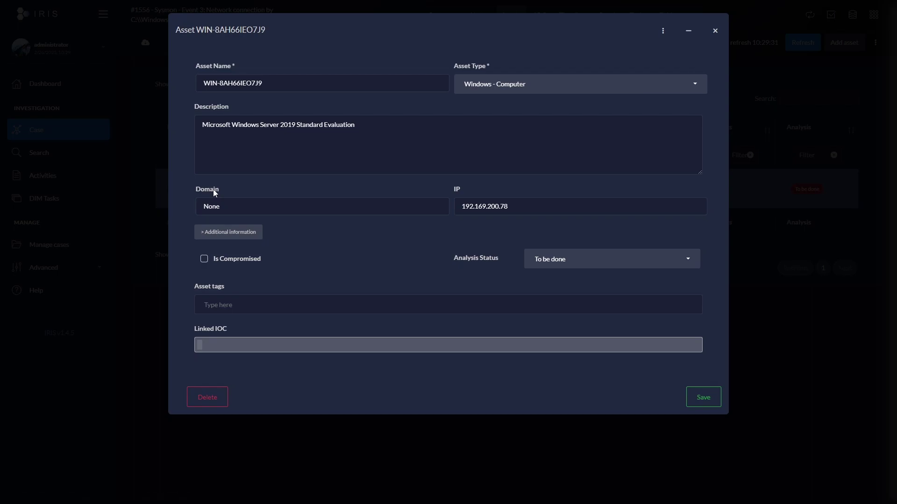
drag(200, 84, 287, 82)
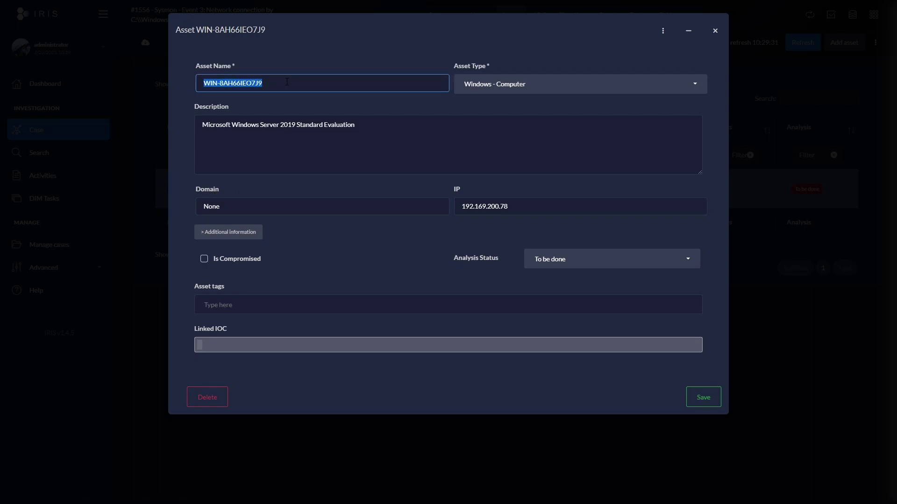
drag(461, 208, 533, 212)
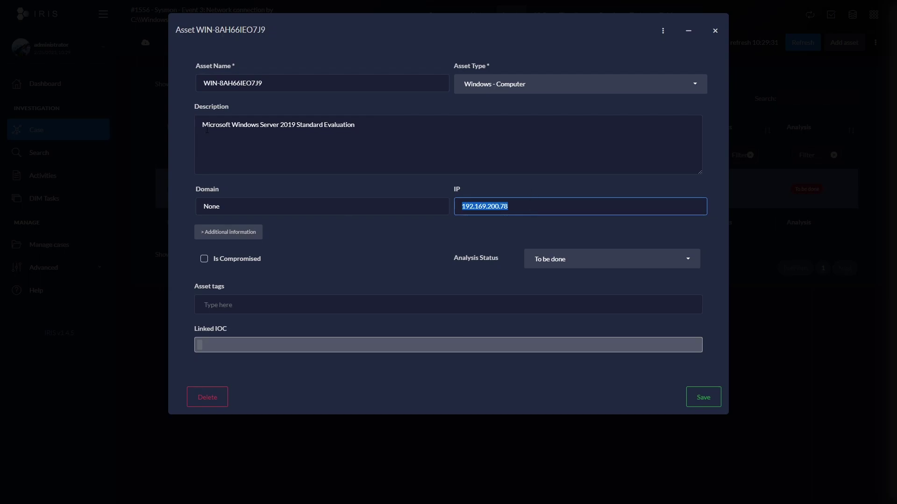
drag(208, 124, 427, 133)
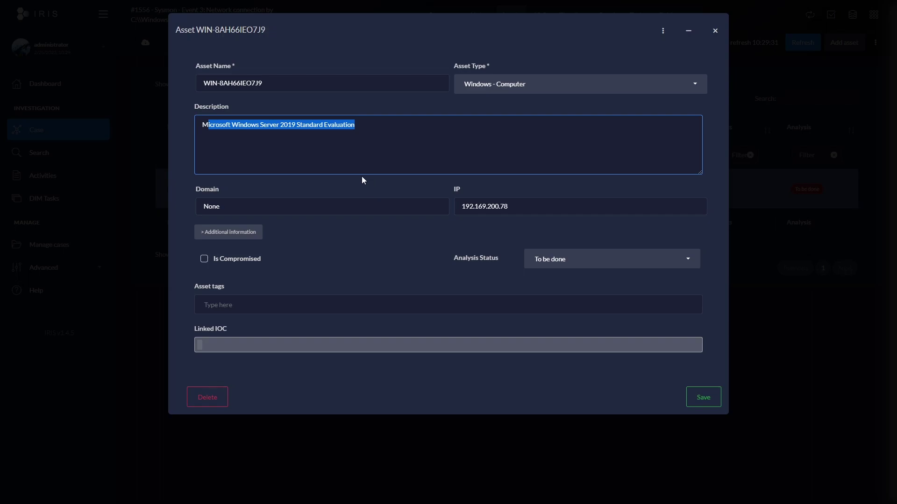
key(Escape)
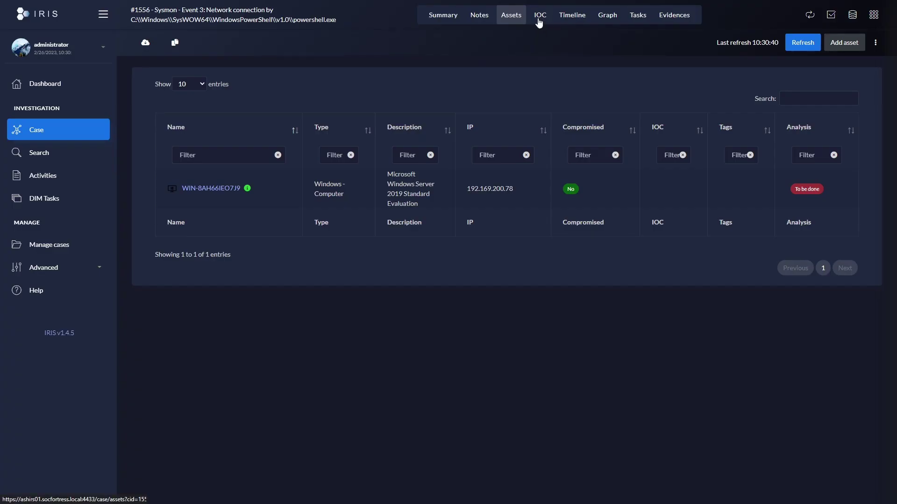
Run Ask SOCFortress on the evil.socfortress.co IOC and view the returned report
click(540, 19)
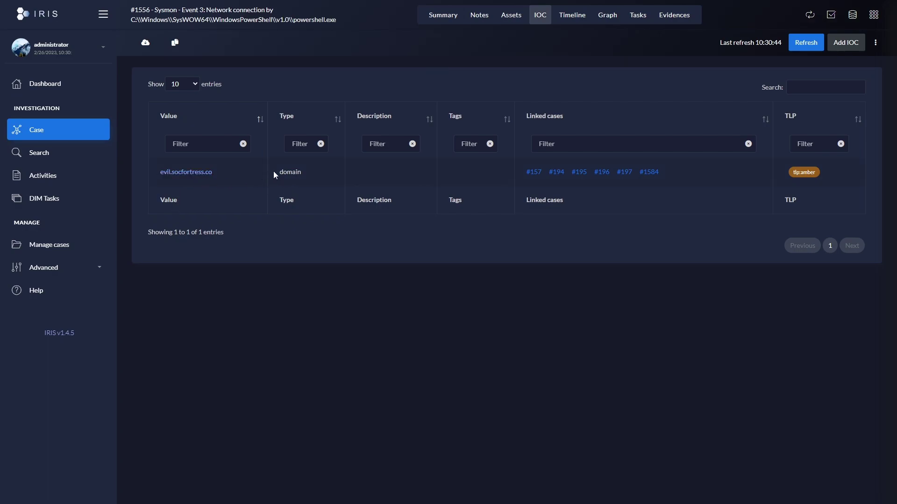
click(200, 172)
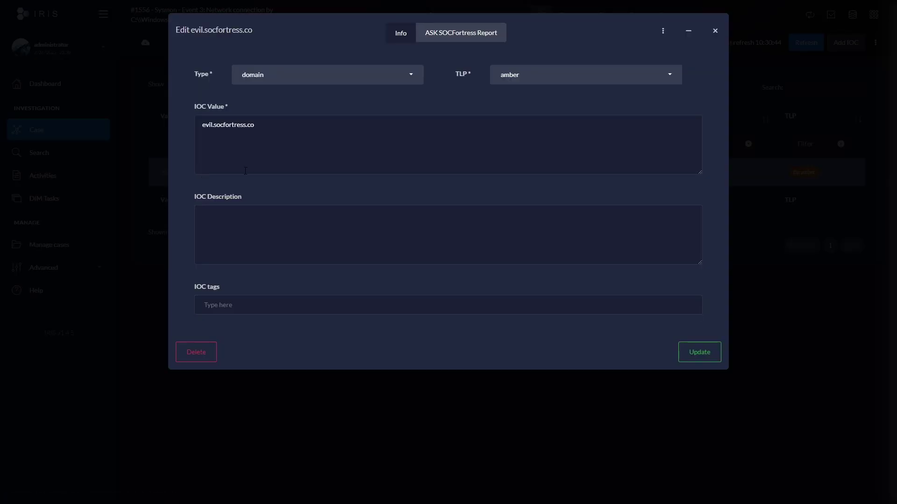
click(663, 31)
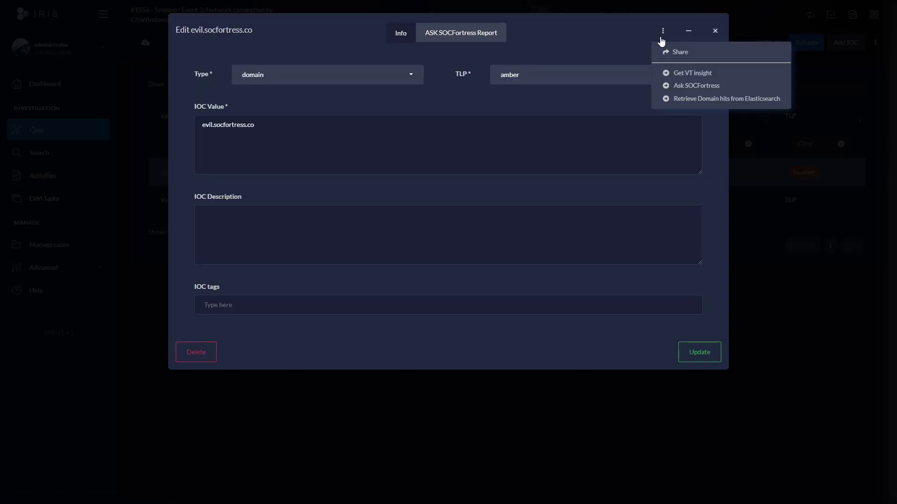
click(703, 85)
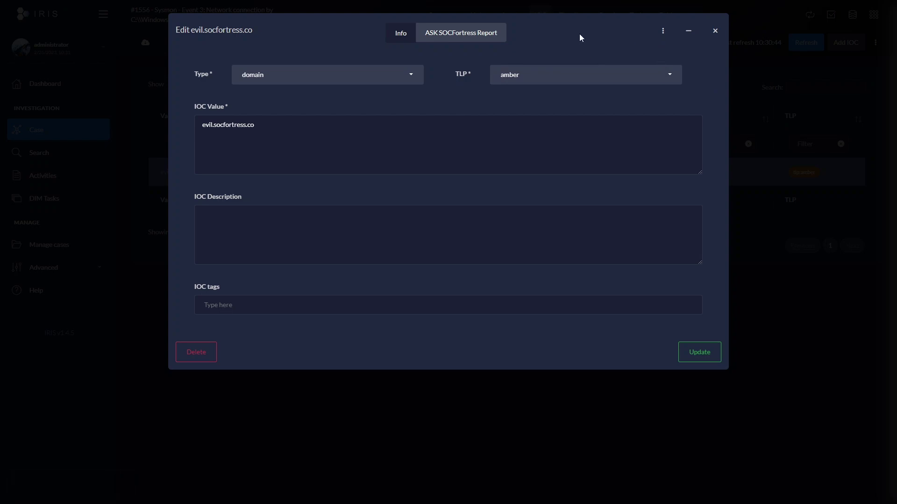
click(466, 31)
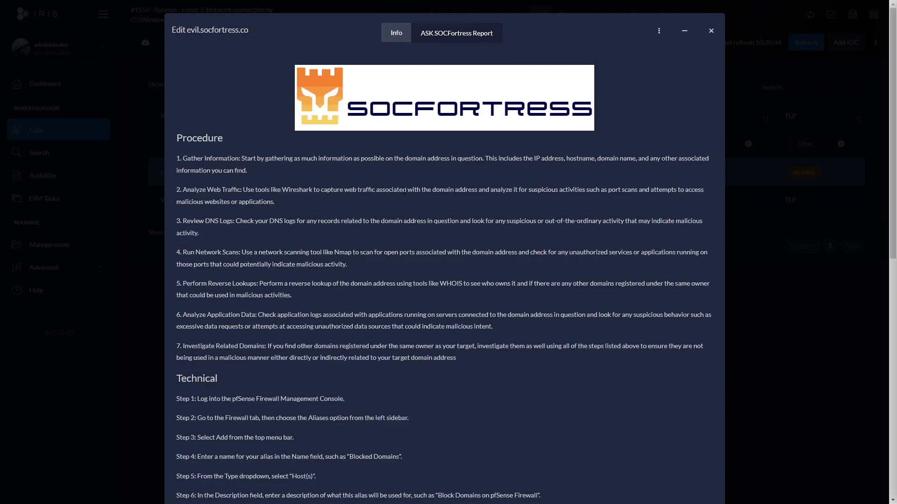
Read through the report's Procedure list and the Step 1 pfSense domain-blocking instructions
scroll(471, 332, down, 1)
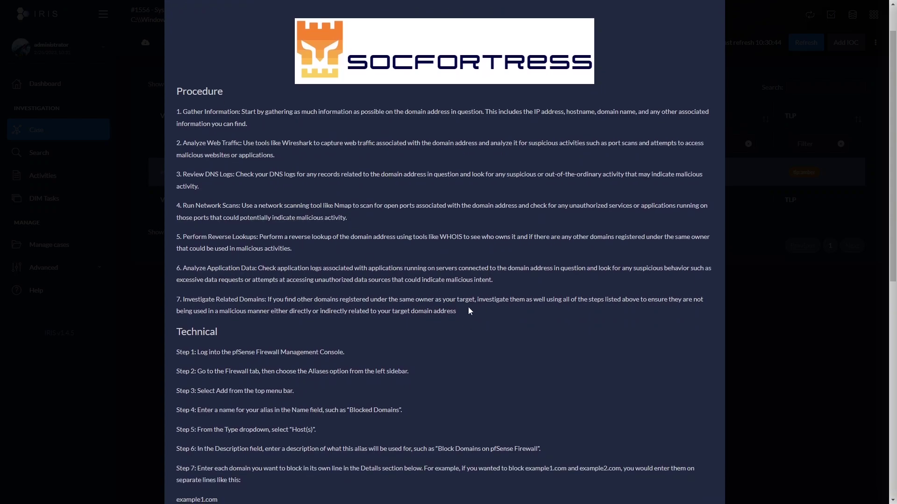
drag(469, 311, 171, 114)
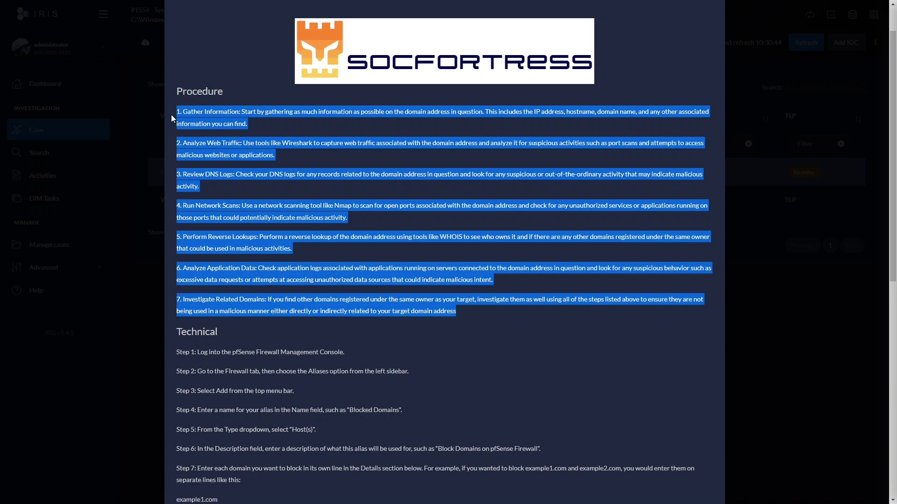
click(171, 114)
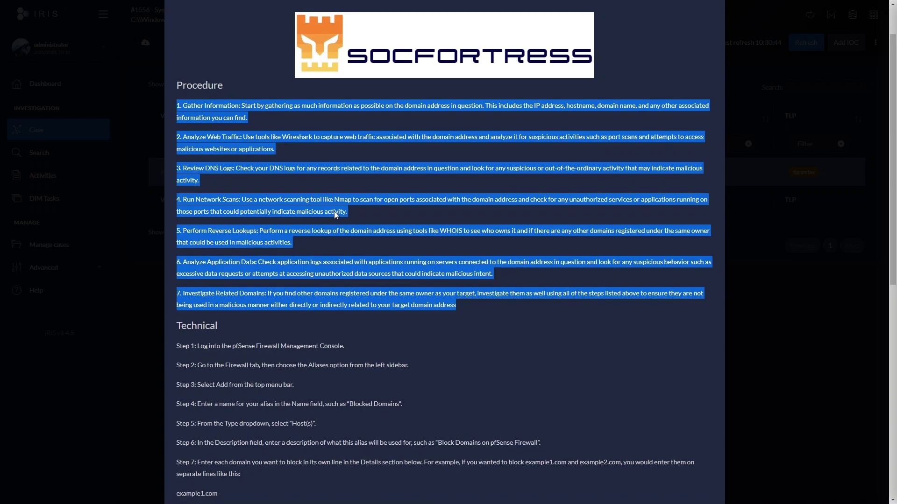
scroll(171, 114, down, 5)
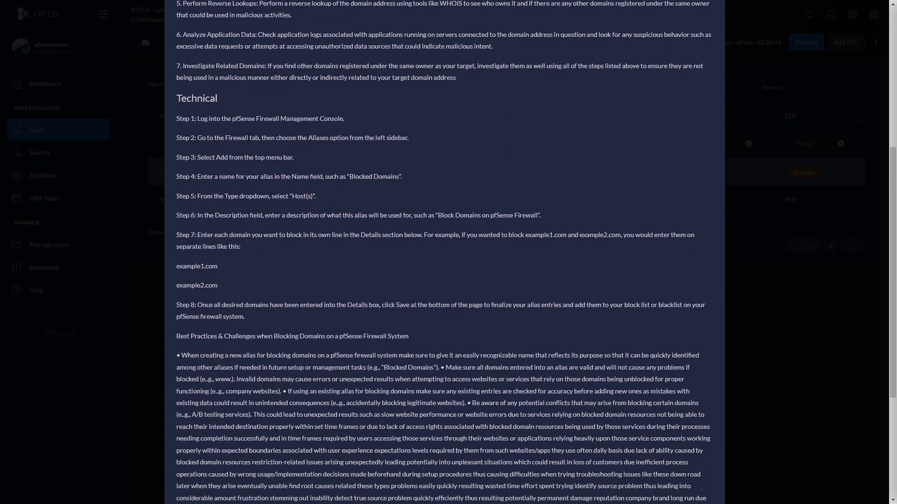
double_click(236, 120)
scroll(238, 221, up, 4)
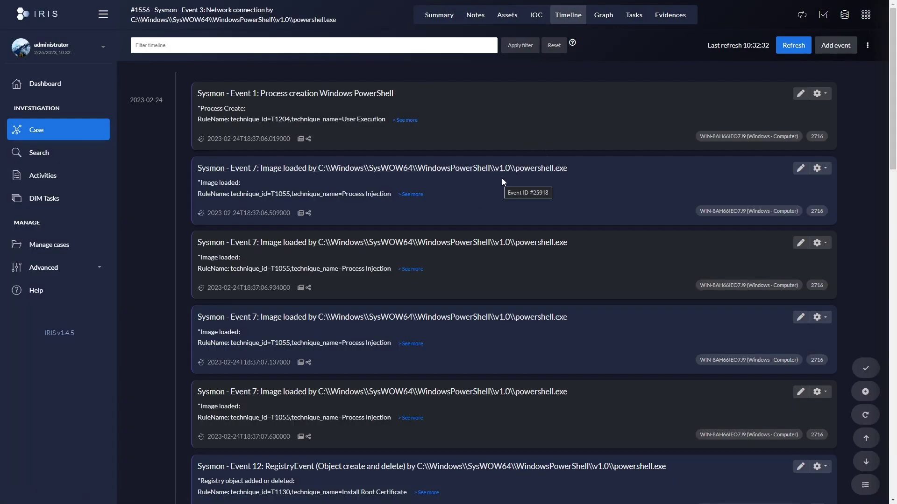
Scroll through the Sysmon PowerShell image-load (T1055) and registry (T1130) event cards, then back to the top
scroll(483, 116, down, 4)
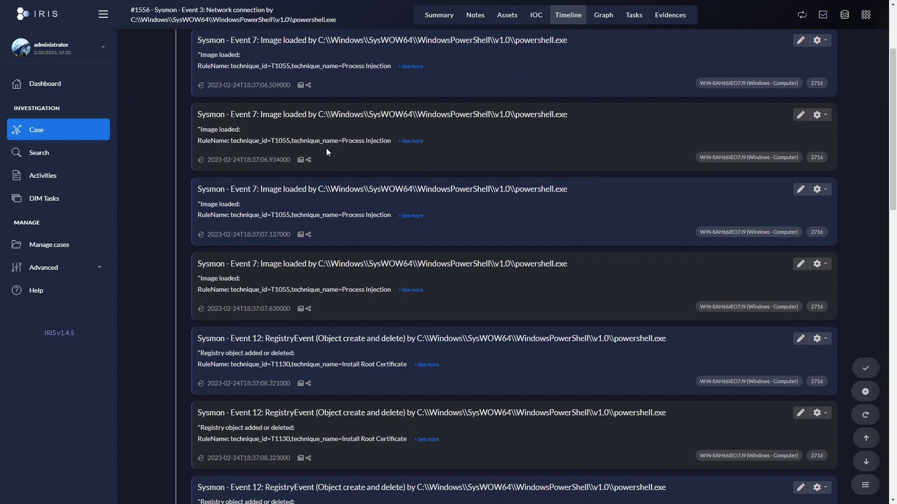
scroll(383, 121, down, 9)
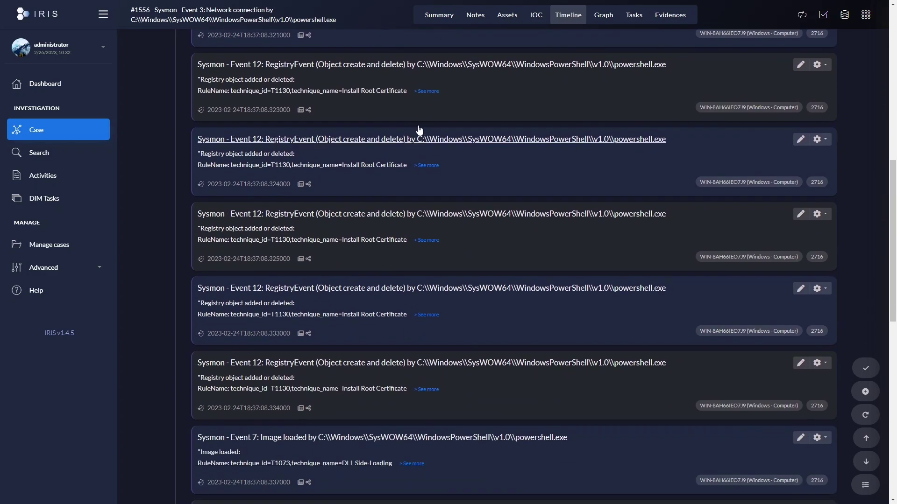
scroll(382, 123, up, 10)
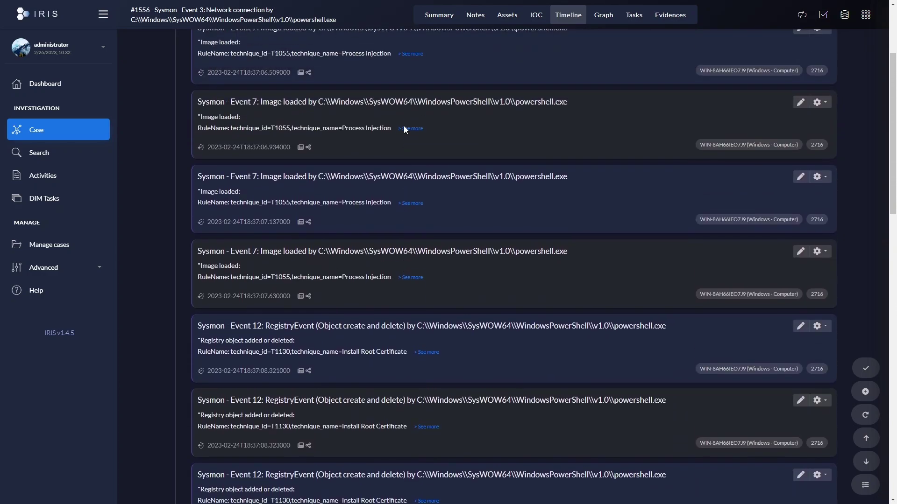
scroll(411, 156, up, 1)
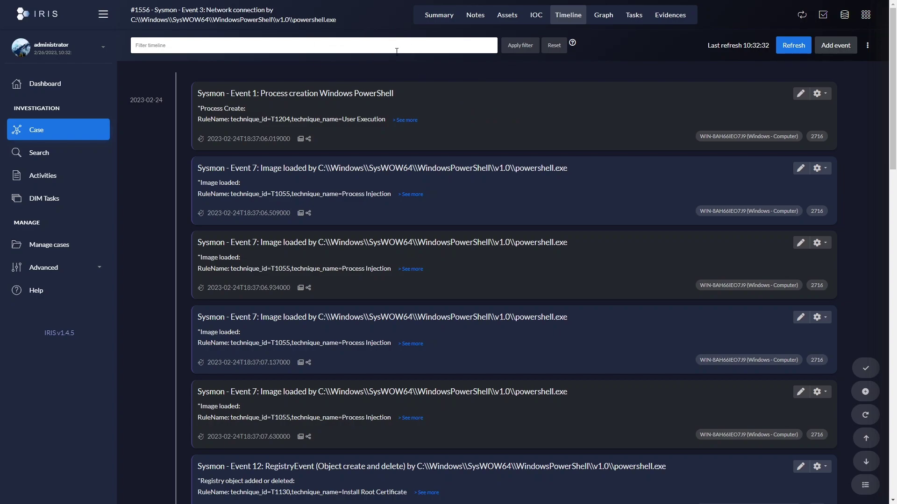
Run a Velociraptor artifact on asset WIN-8AH66IEO7J9 and view its Windows.Detection.BinaryHunter results
click(506, 15)
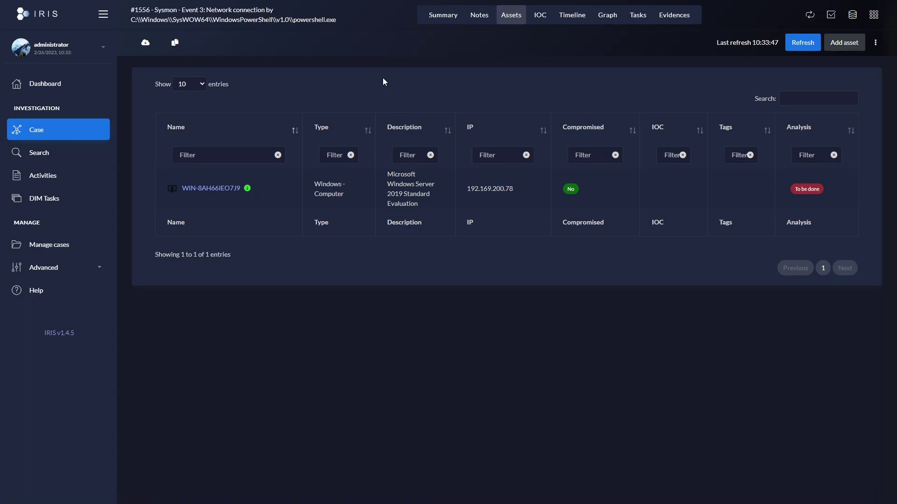
click(211, 188)
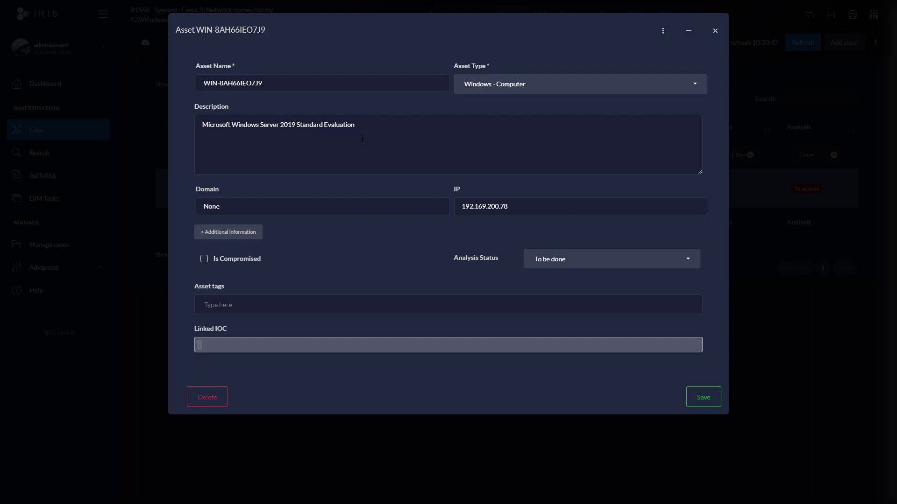
click(663, 31)
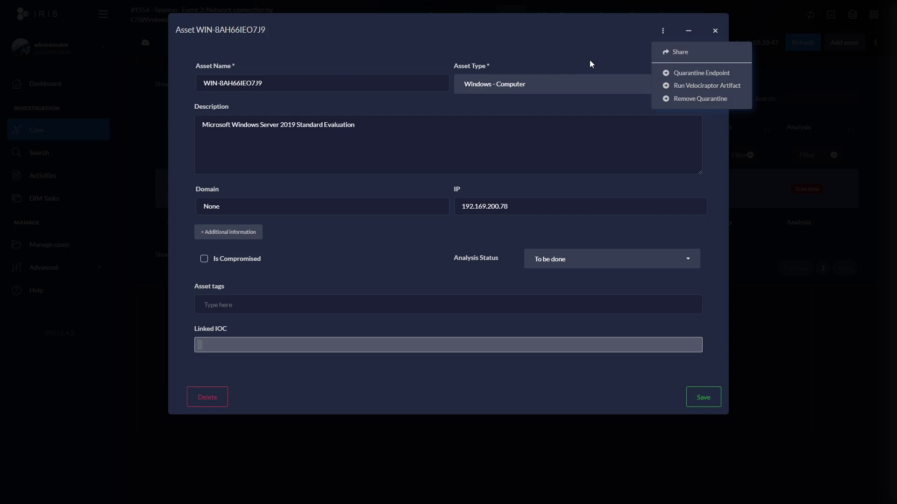
click(669, 86)
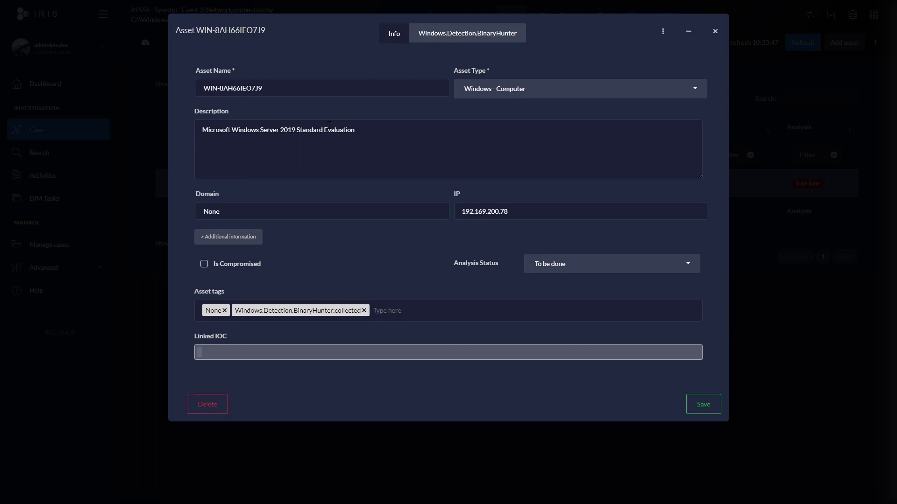
click(457, 35)
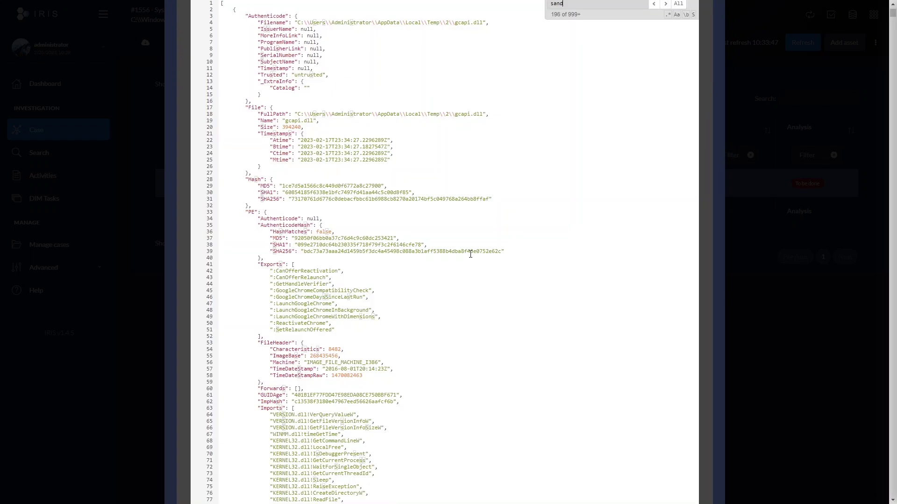
Jump to the sandcat binary's entry and mark its empty signer fields and untrusted signature status
key(Return)
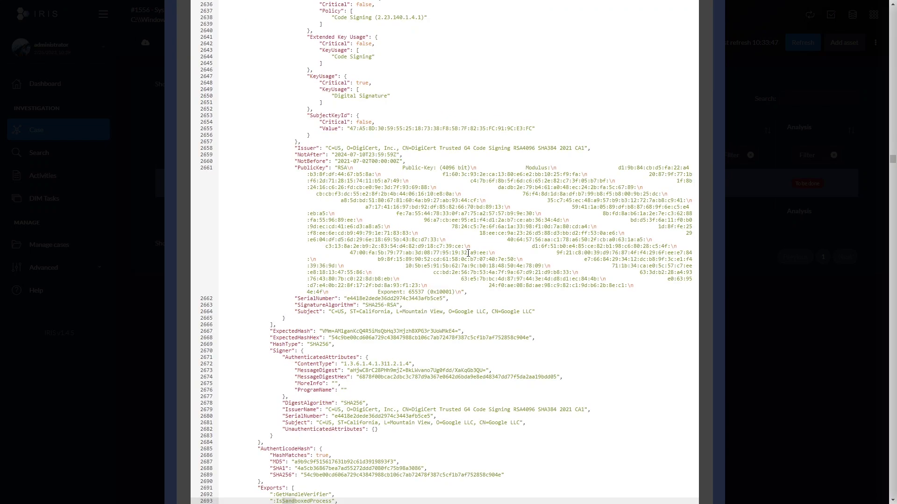
key(ctrl+g)
key(ctrl+g)
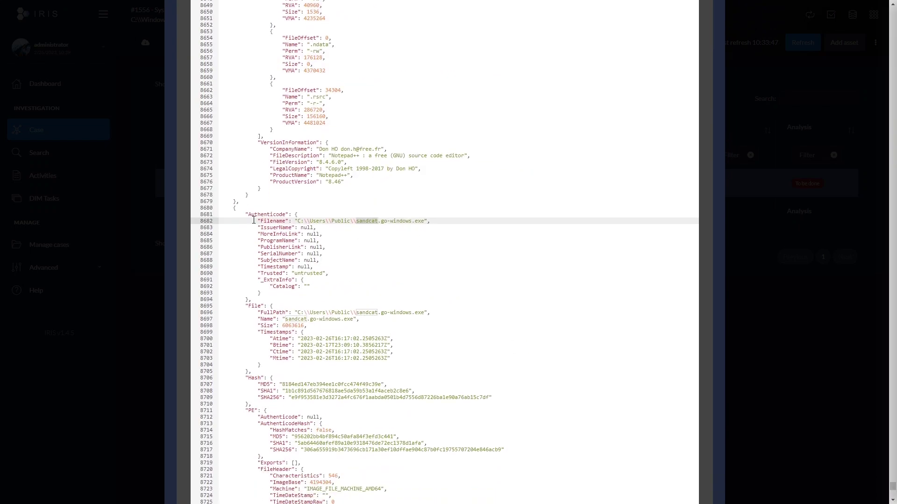
key(Down)
key(Down)
key(Down)
scroll(356, 197, down, 1)
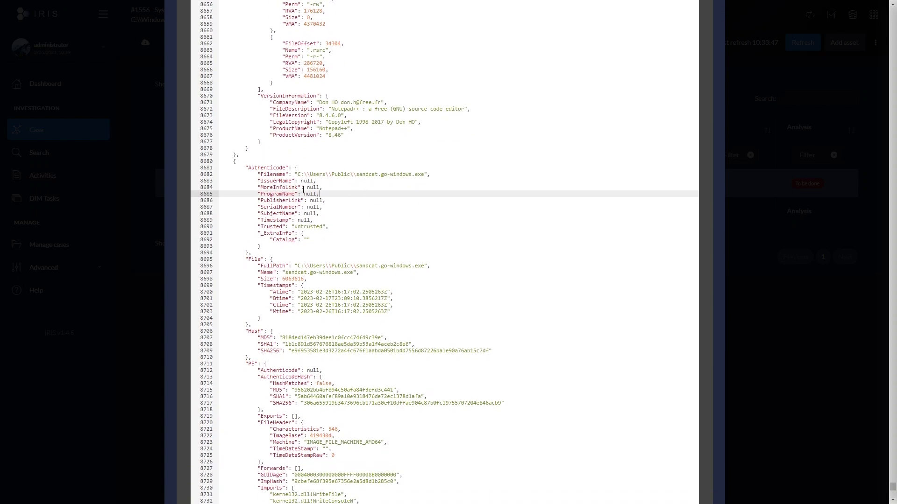
drag(256, 180, 329, 220)
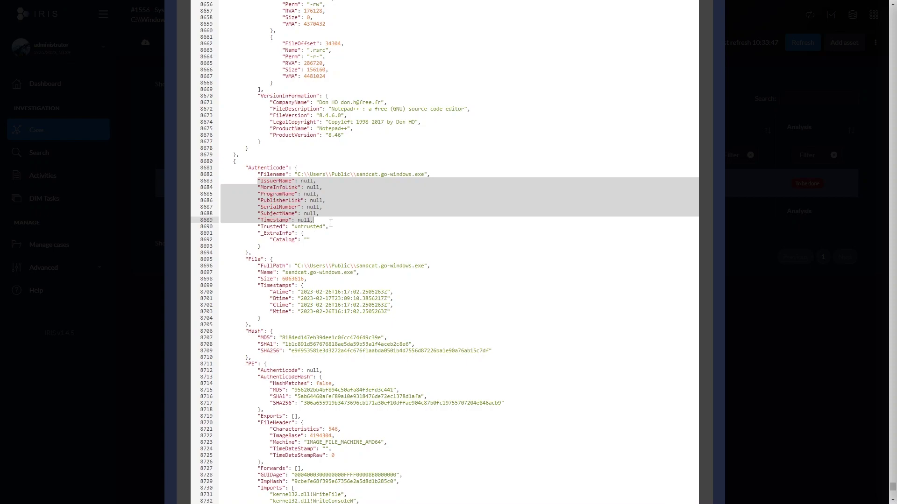
click(328, 226)
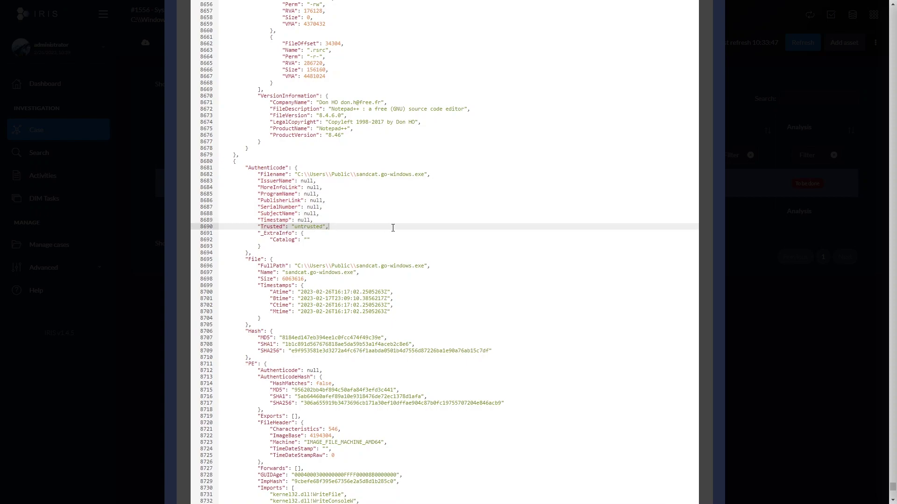
Highlight sandcat's hash lines and its fake Notepad++ version information
scroll(393, 226, down, 2)
drag(269, 198, 390, 218)
drag(257, 245, 492, 259)
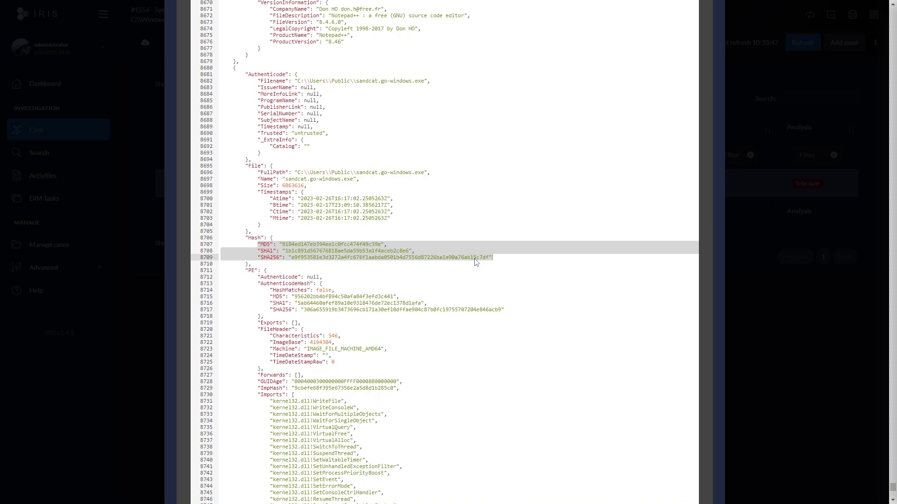
scroll(456, 294, up, 3)
scroll(234, 260, up, 1)
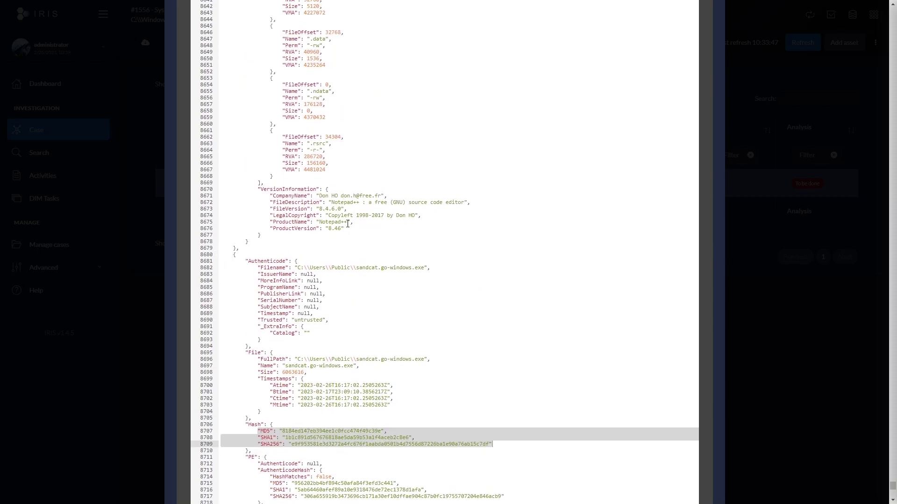
drag(349, 228, 267, 195)
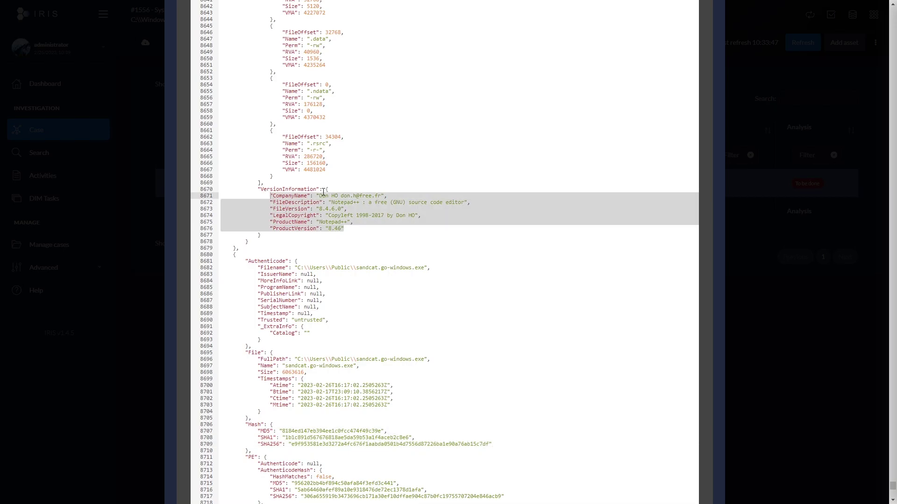
scroll(323, 192, up, 20)
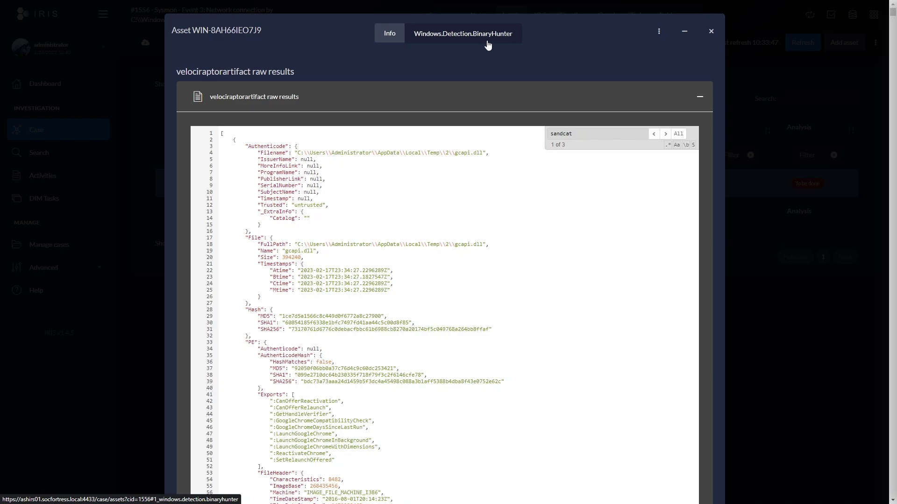
Quarantine endpoint WIN-8AH66IEO7J9 from the asset's response actions
click(388, 40)
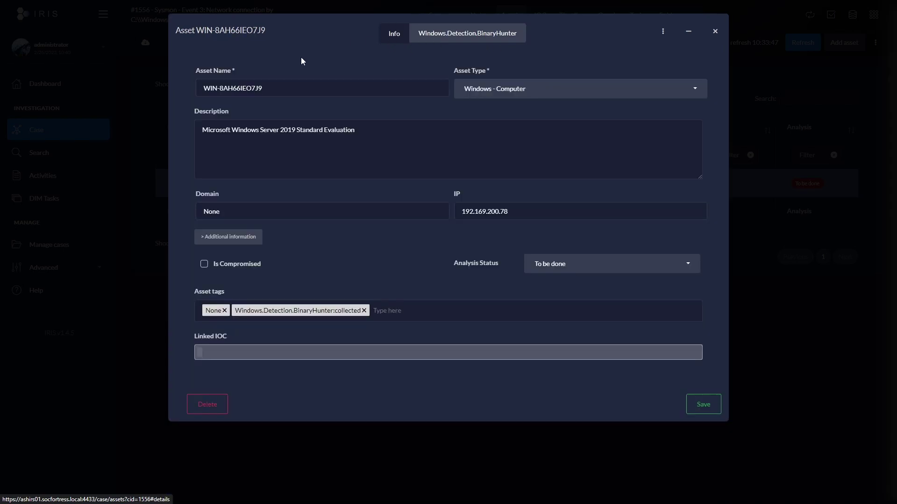
click(662, 32)
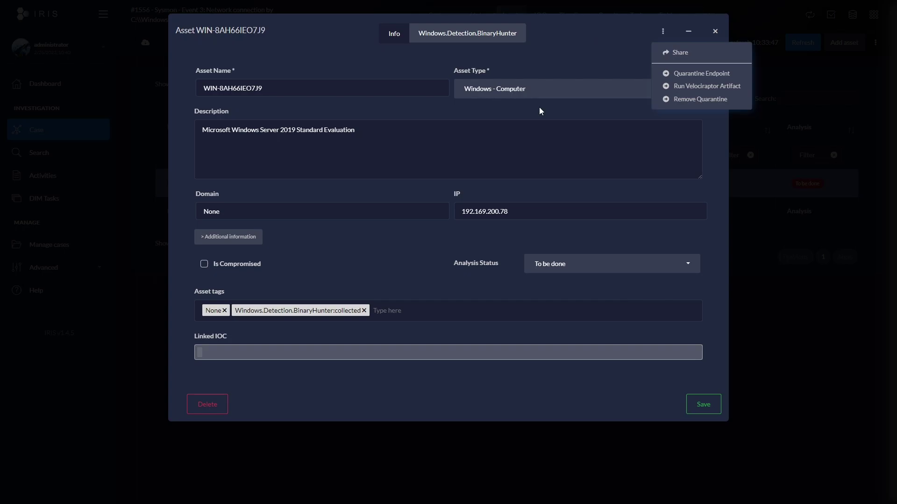
click(681, 73)
Check the endpoint's remote session, then queue another response action on WIN-8AH66IEO7J9
key(alt+Tab)
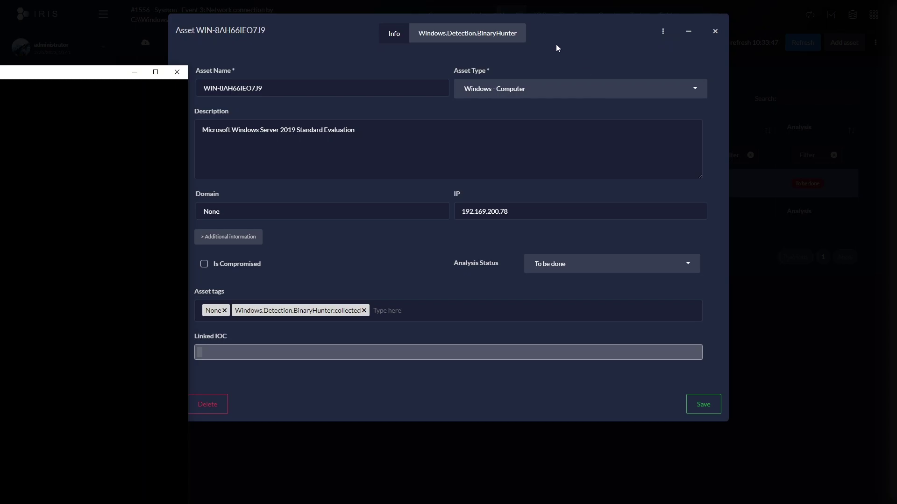
click(662, 30)
click(702, 99)
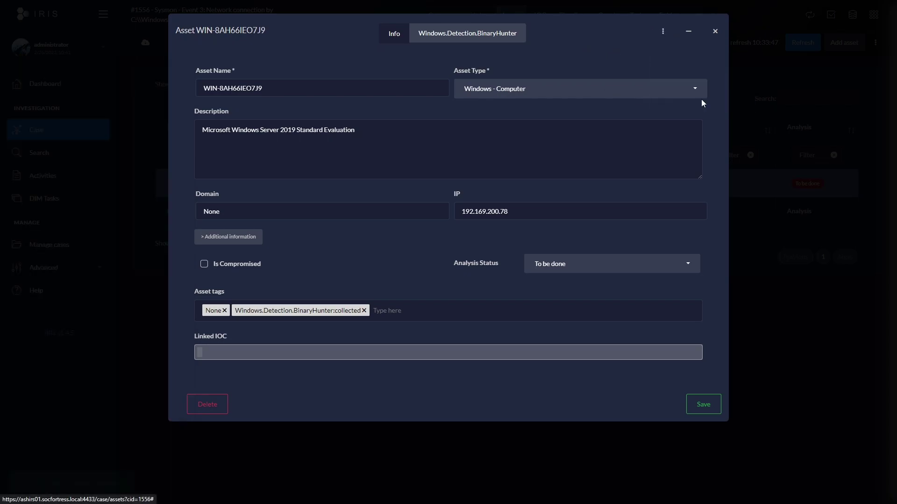